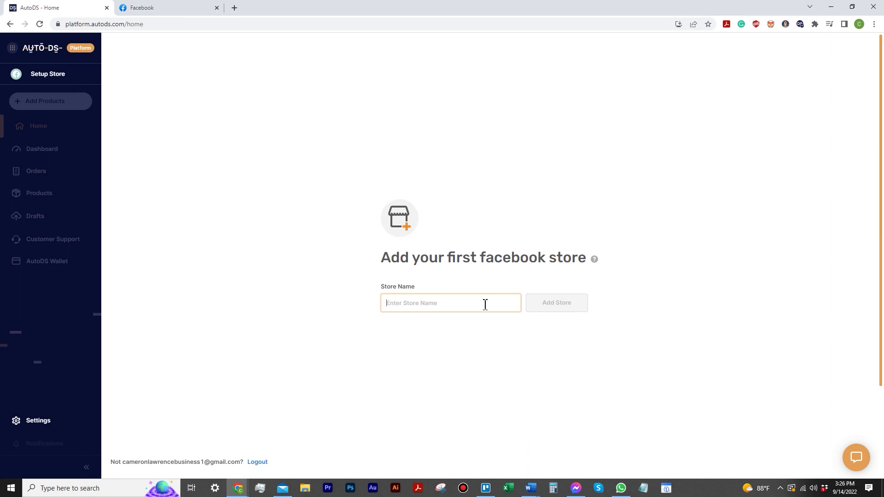
Add the first Facebook store, naming it with the owner's first name in possessive form followed by "Marketplace"
text(Cameron's Marketplace)
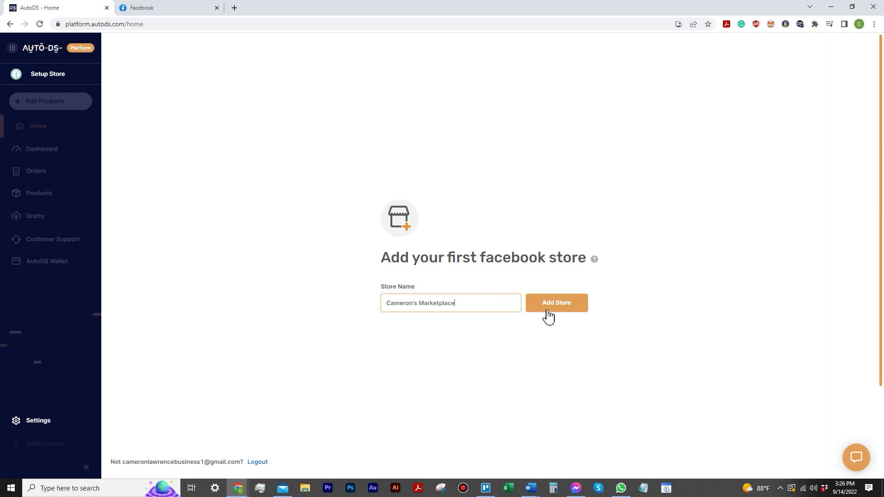
click(545, 306)
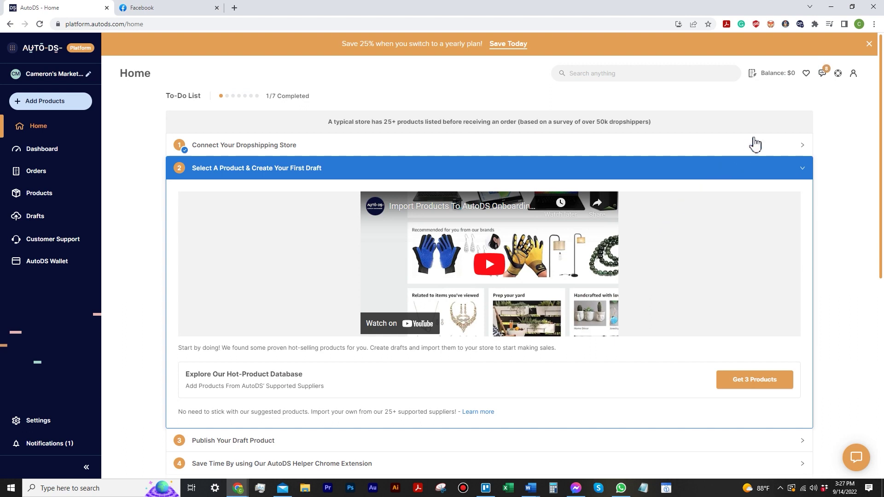
Choose the newly added store in the AutoDS browser extension and continue to Facebook Monitoring
click(799, 26)
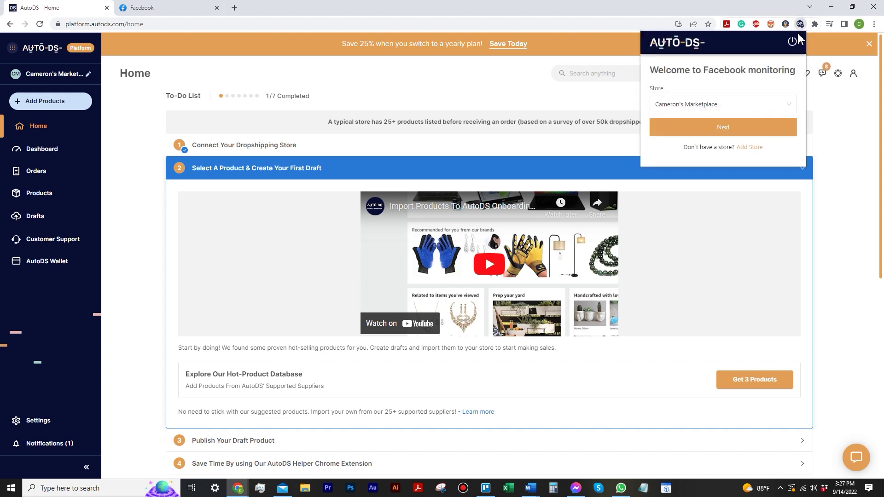
click(786, 107)
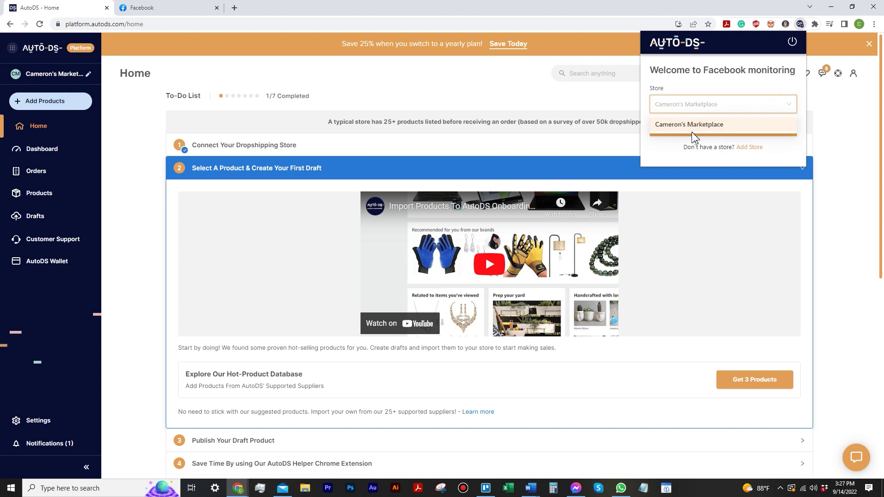
click(787, 108)
click(764, 127)
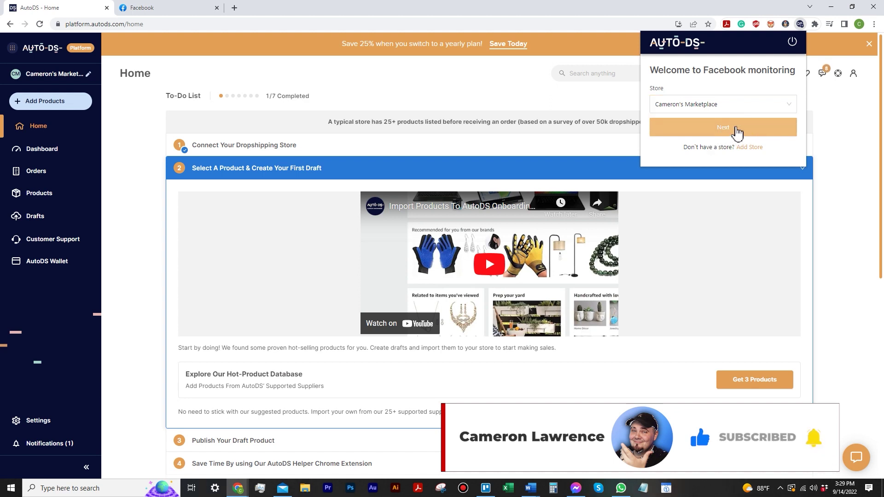
click(736, 133)
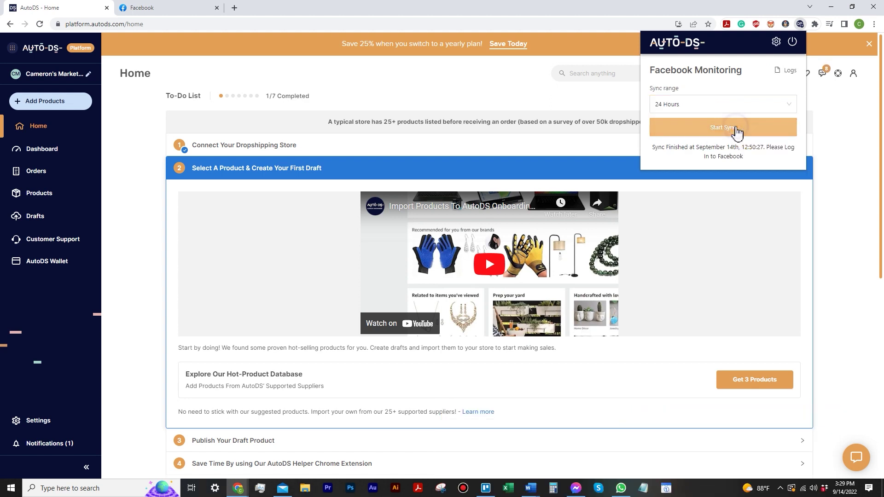
Run a Facebook product sync in the extension with the sync range set to 24 Hours, and close the extension window
click(756, 105)
click(727, 104)
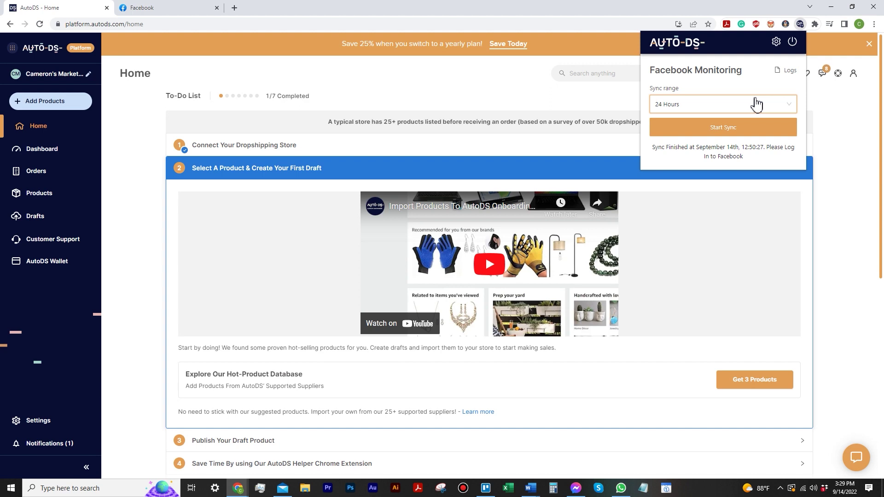
click(756, 104)
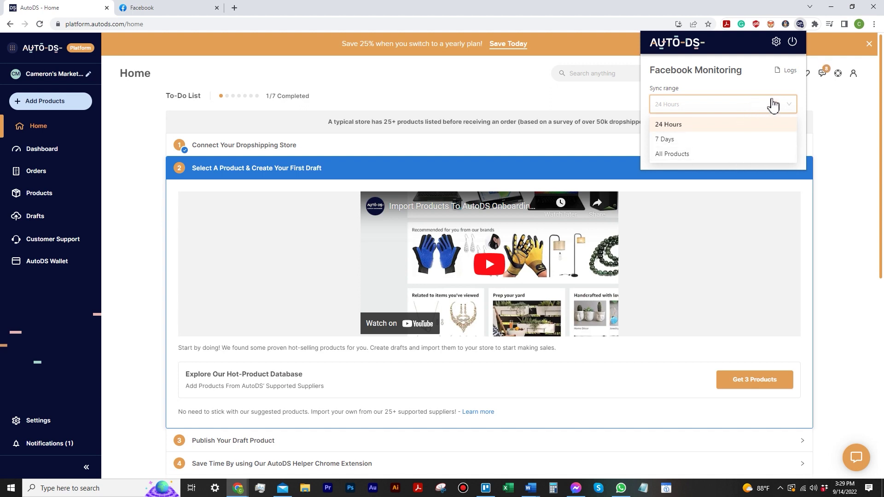
click(732, 123)
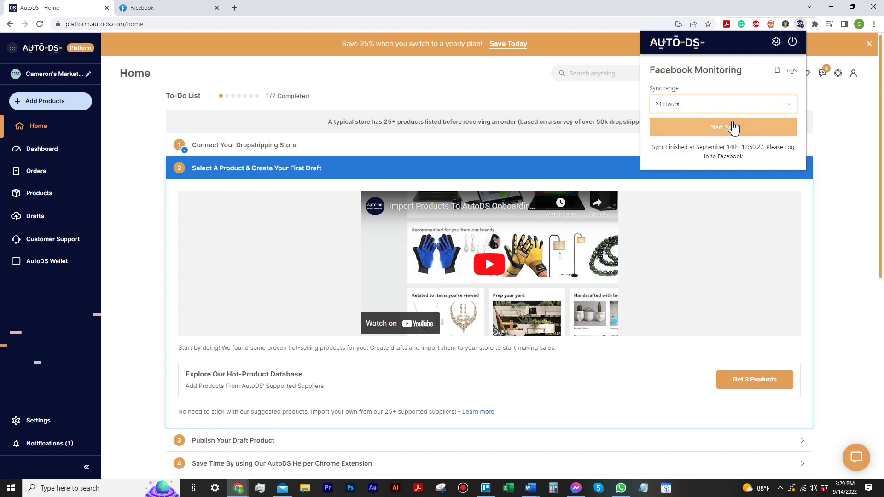
click(732, 129)
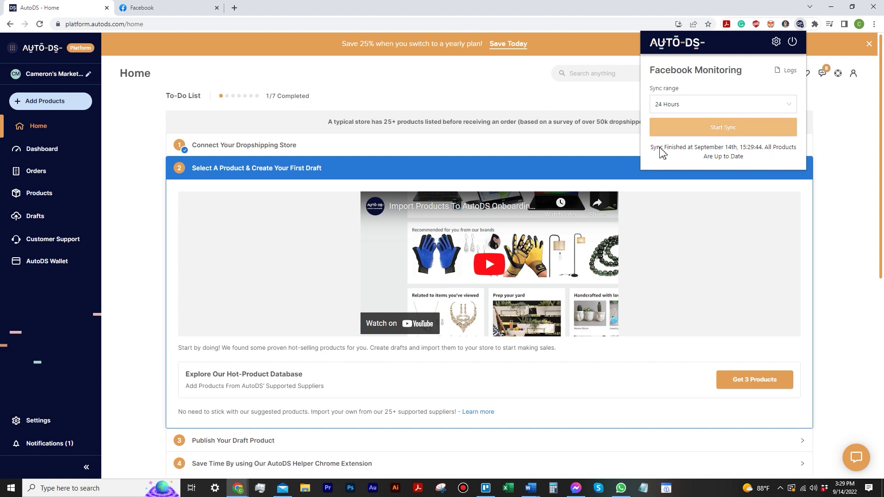
click(542, 148)
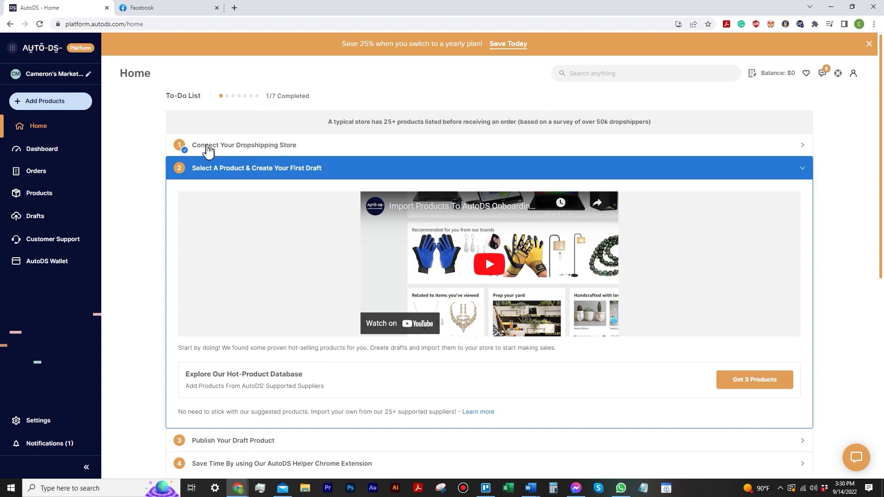
Review the onboarding to-do list on the home page, from connecting the store to rating AutoDS
scroll(309, 209, down, 1)
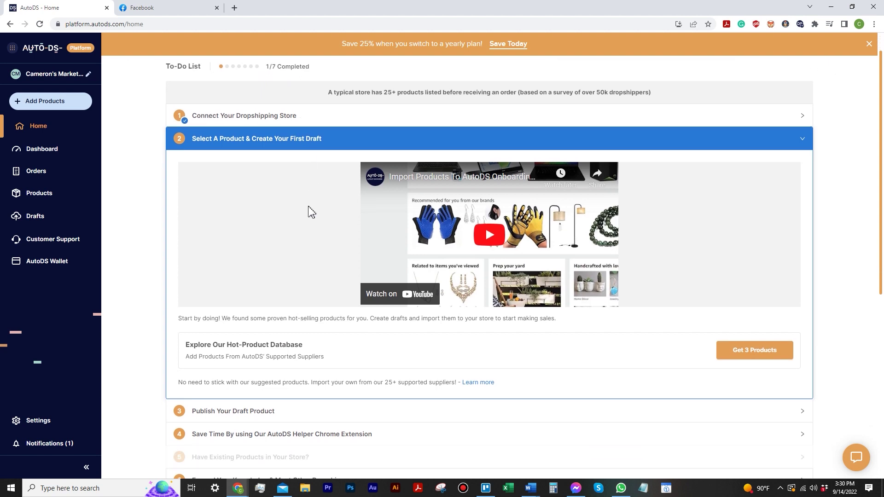
scroll(388, 211, up, 1)
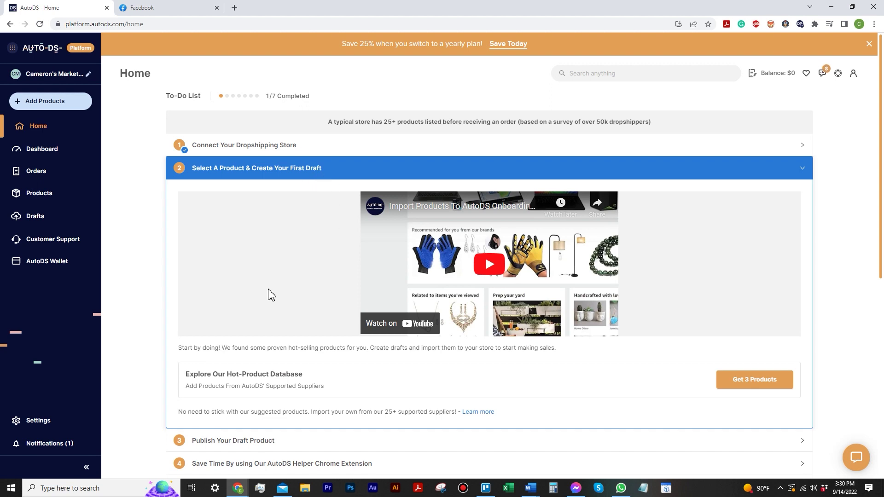
scroll(272, 294, down, 1)
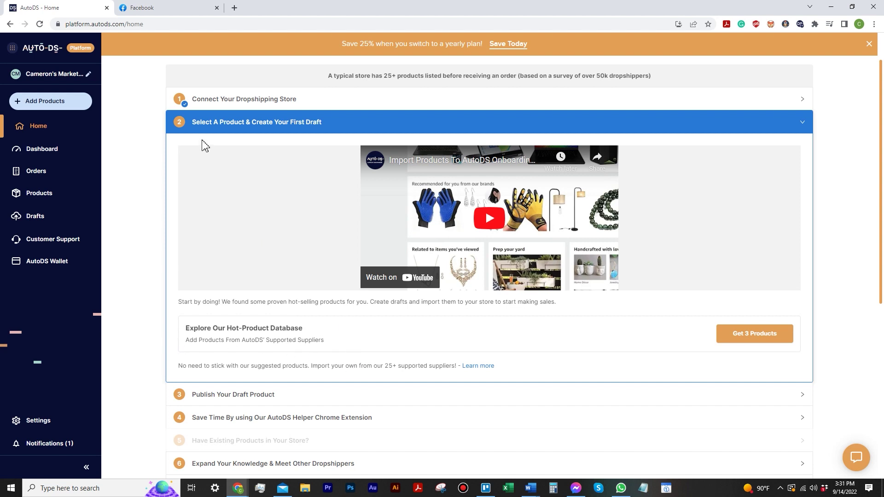
scroll(246, 255, down, 2)
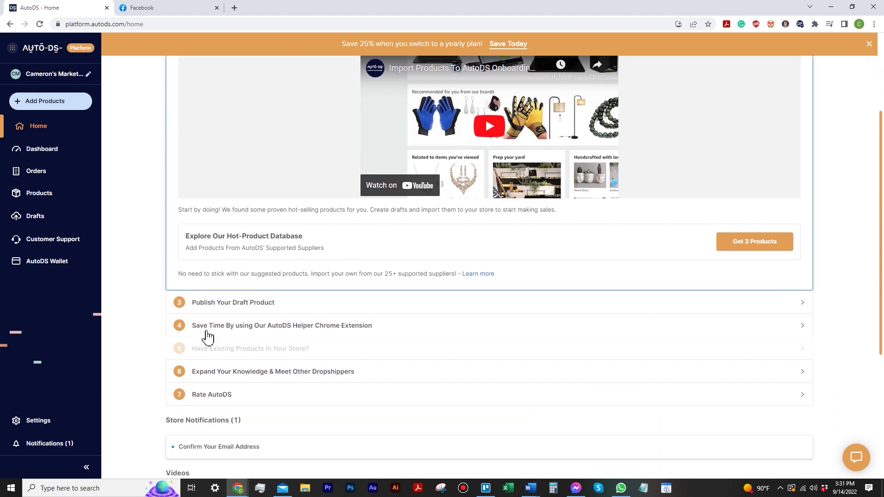
scroll(251, 388, down, 2)
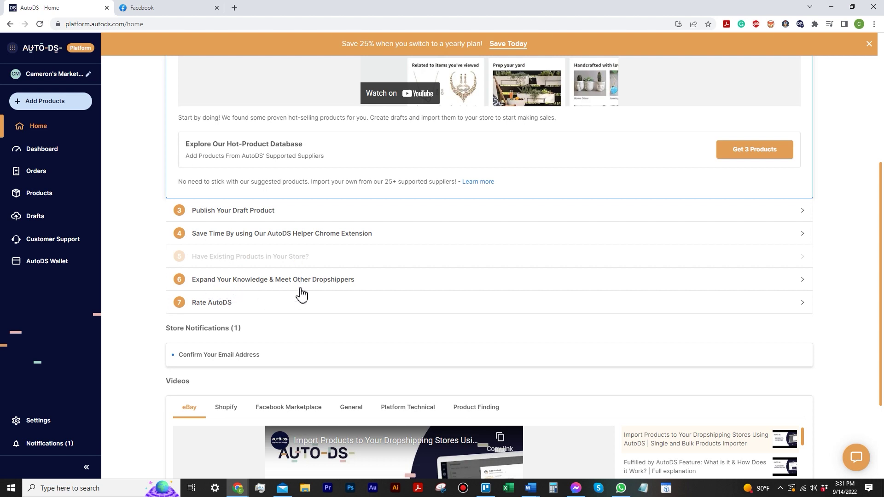
scroll(271, 284, down, 2)
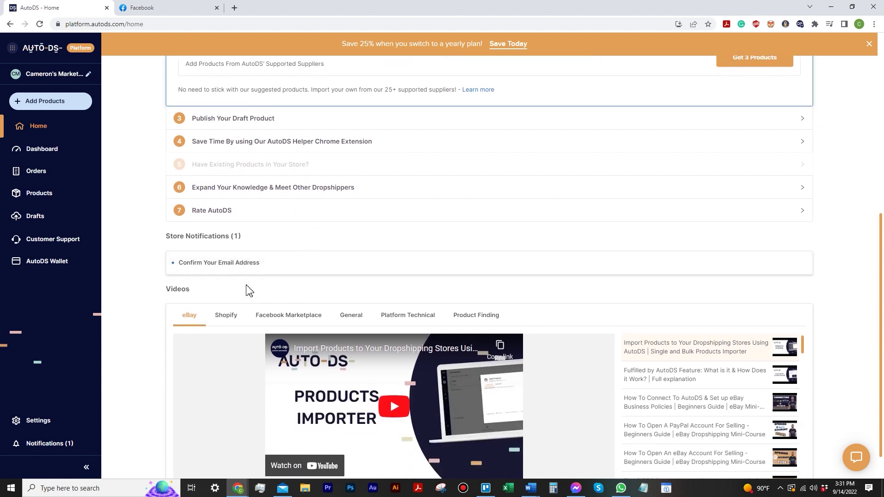
scroll(243, 267, down, 1)
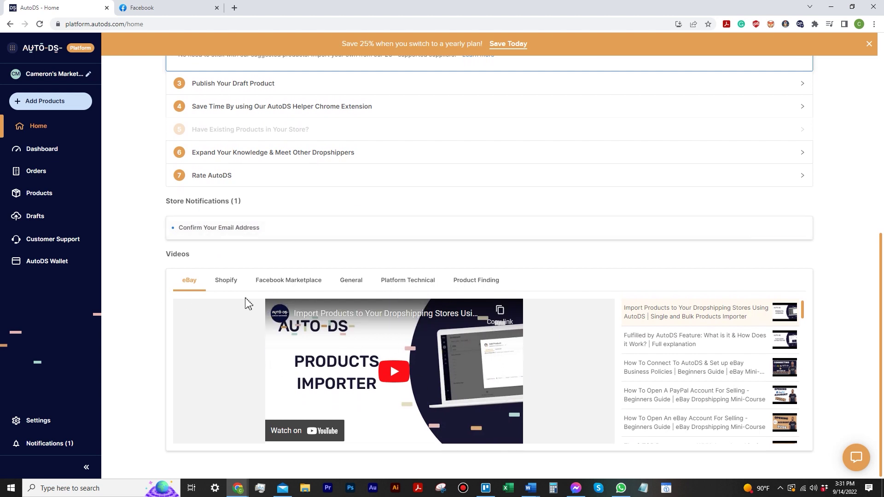
Browse the Facebook Marketplace tutorial videos in the Videos section of the home page
click(229, 284)
click(269, 282)
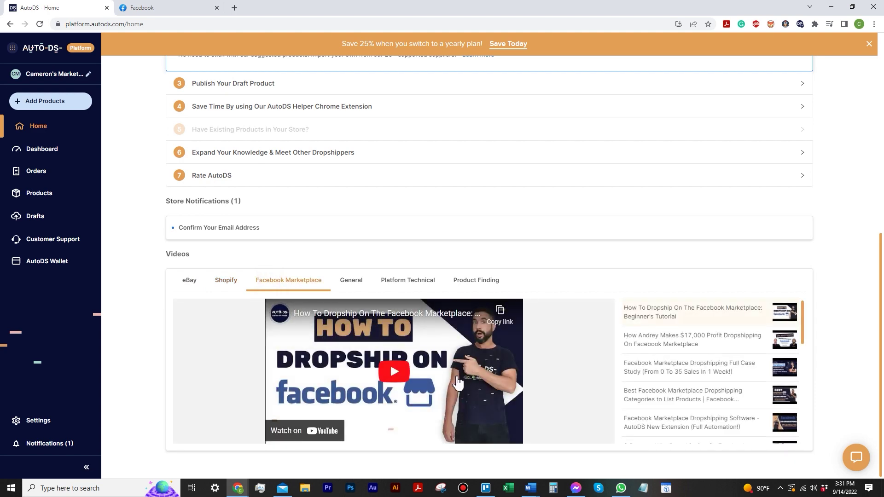
scroll(653, 369, down, 5)
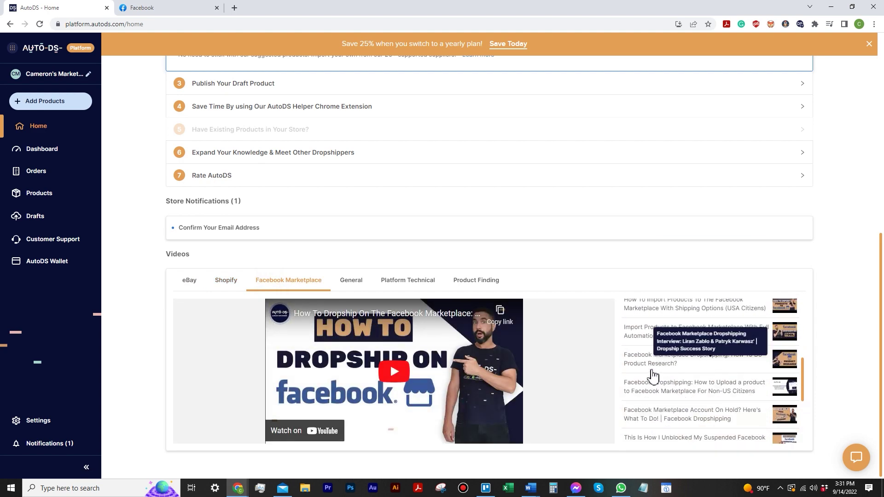
scroll(653, 375, up, 10)
scroll(387, 367, down, 5)
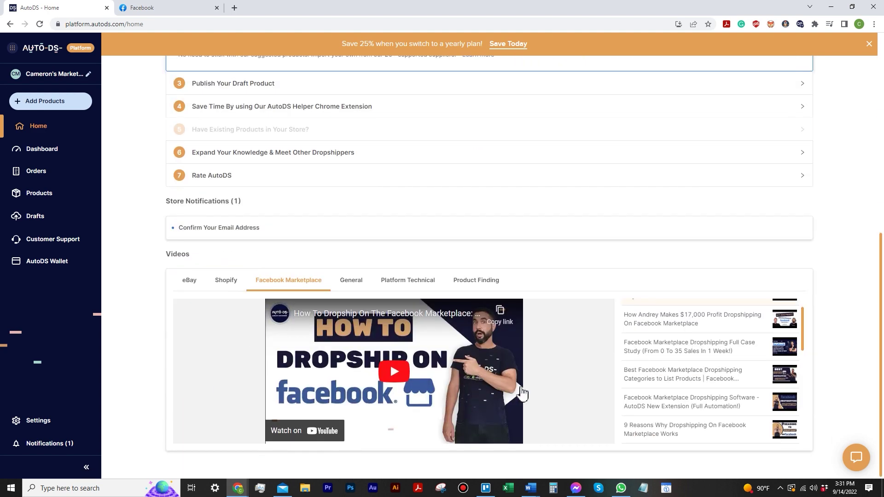
scroll(229, 167, up, 5)
scroll(228, 167, down, 5)
scroll(681, 296, up, 8)
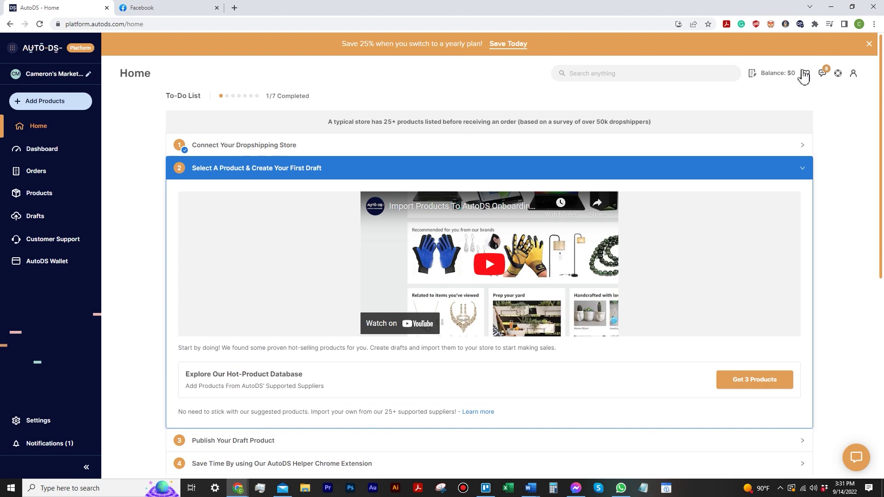
Dismiss the yearly plan banner and check the extension's Facebook Monitoring logs, returning to the AutoDS home page
click(868, 44)
click(800, 24)
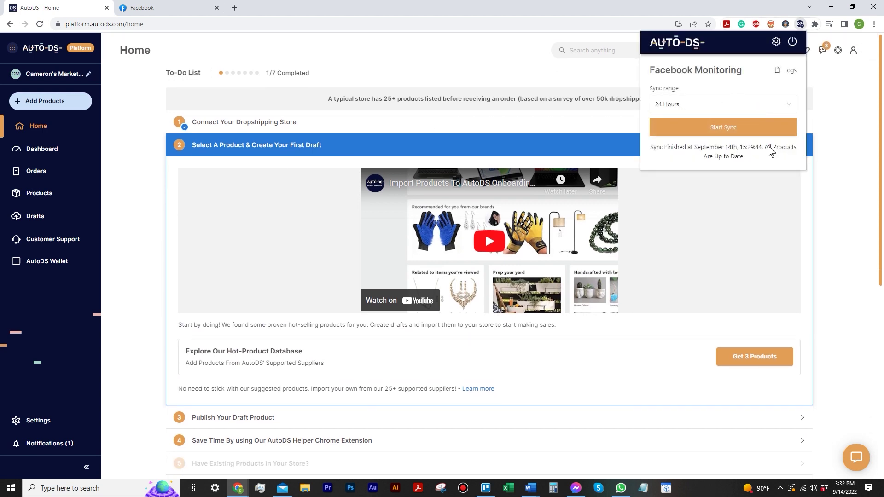
click(786, 73)
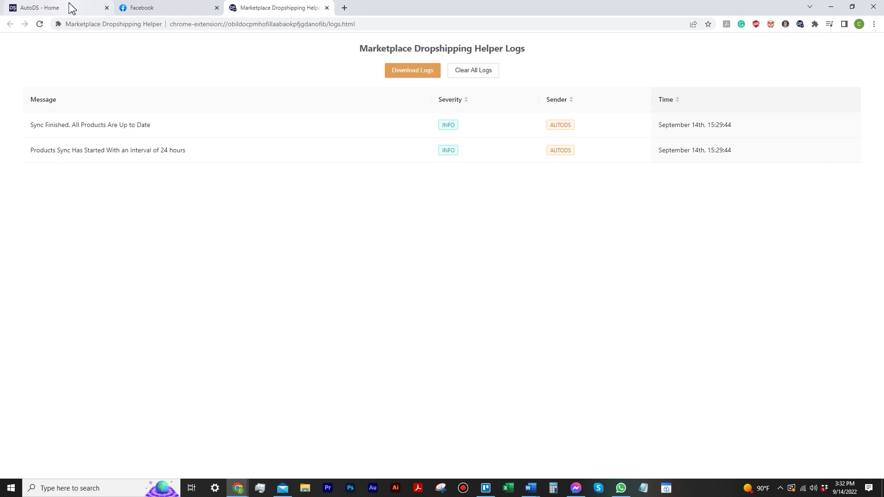
click(84, 7)
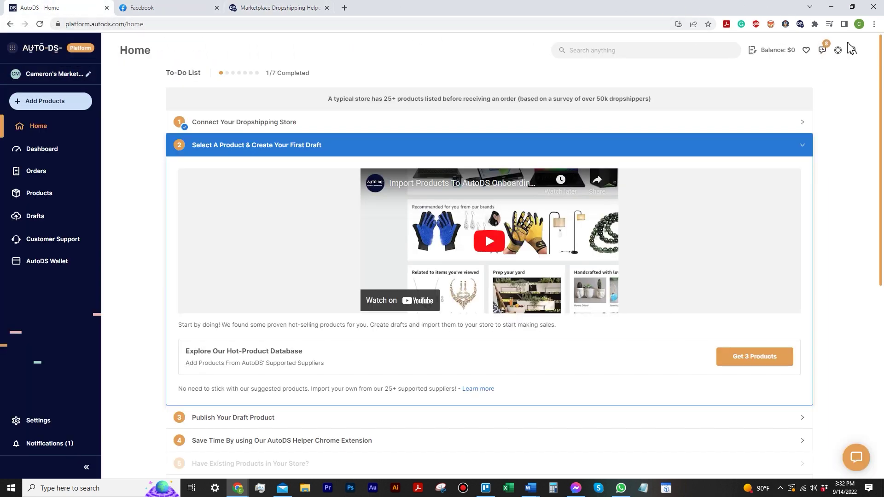
Set the extension to update the store every 1 Hour, save the settings, and recheck them
click(800, 24)
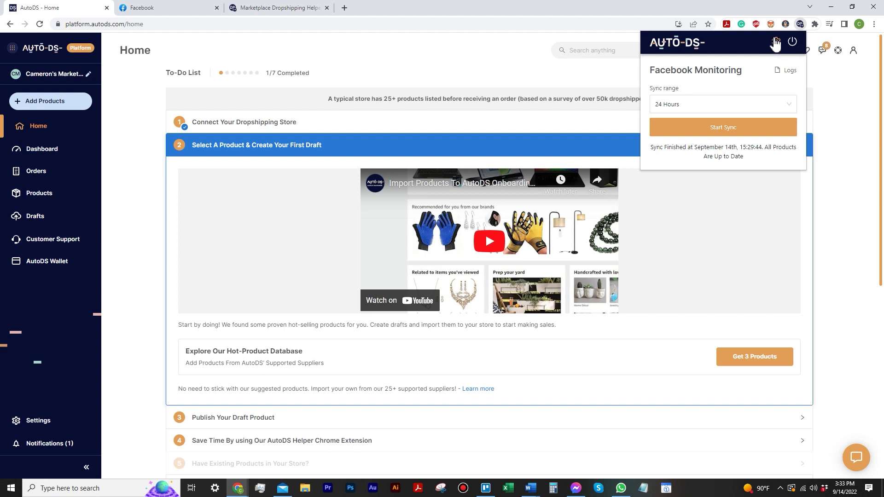
click(776, 44)
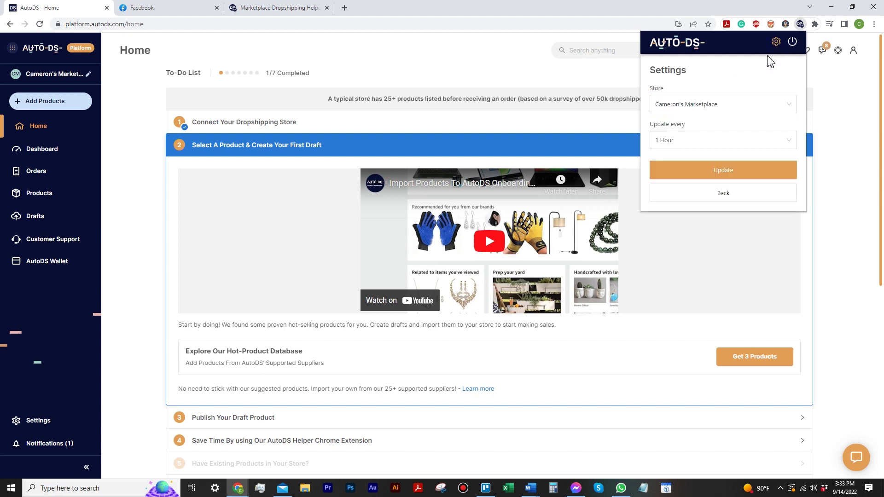
click(700, 141)
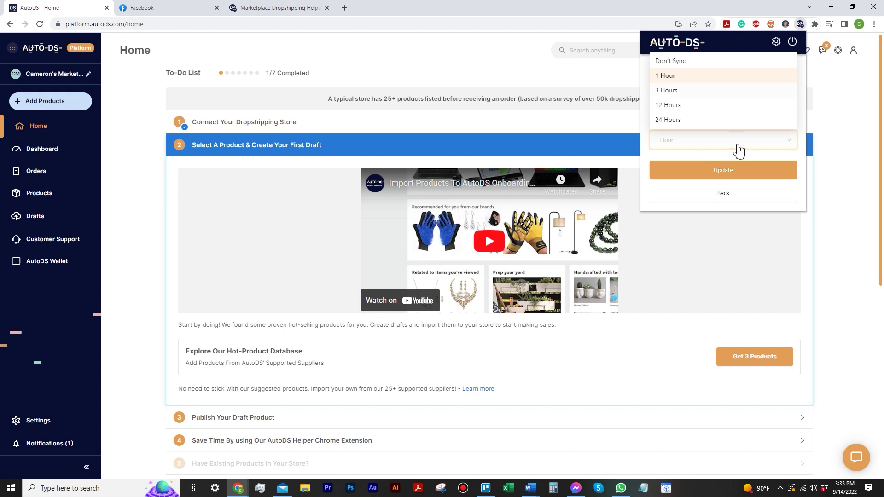
click(731, 173)
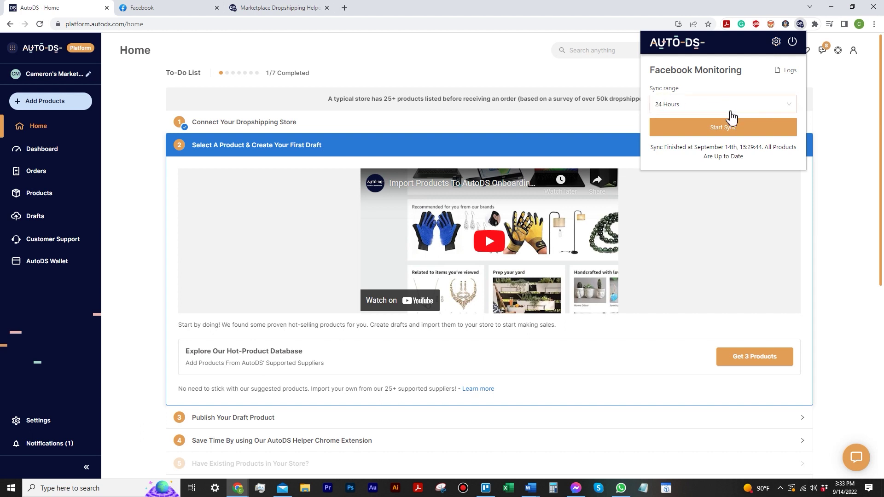
click(776, 42)
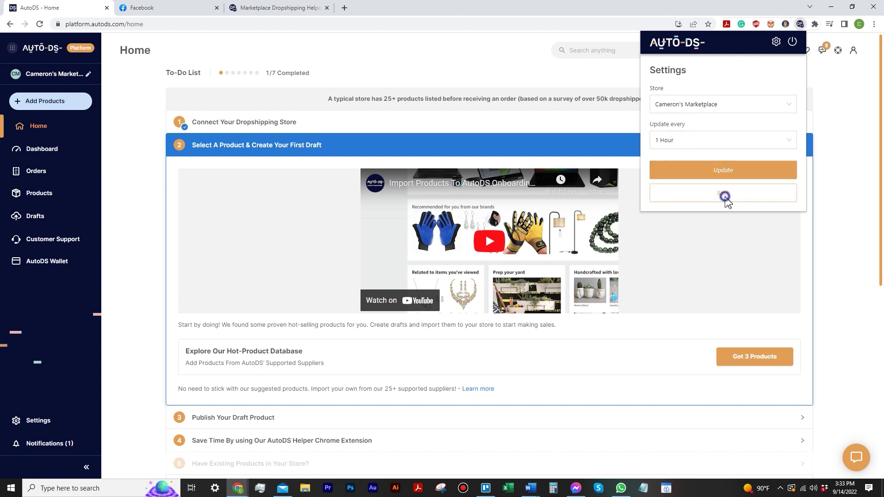
click(723, 196)
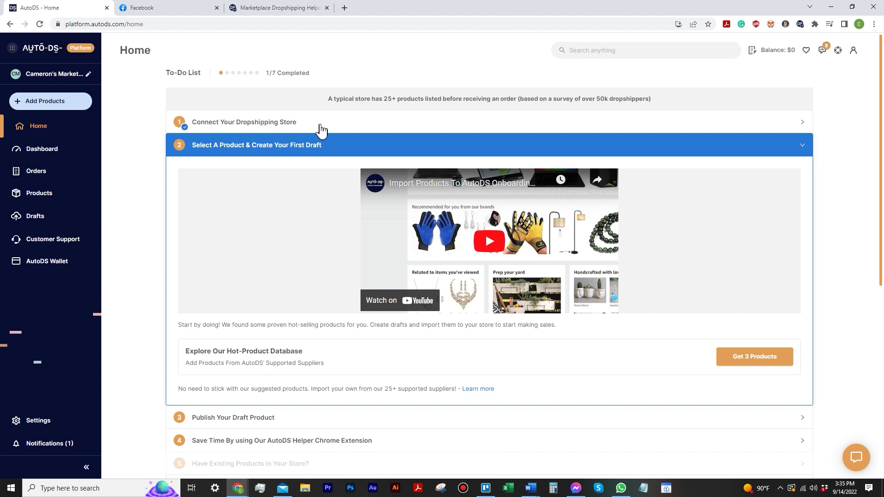
Open amazon.com in a new browser tab
click(346, 8)
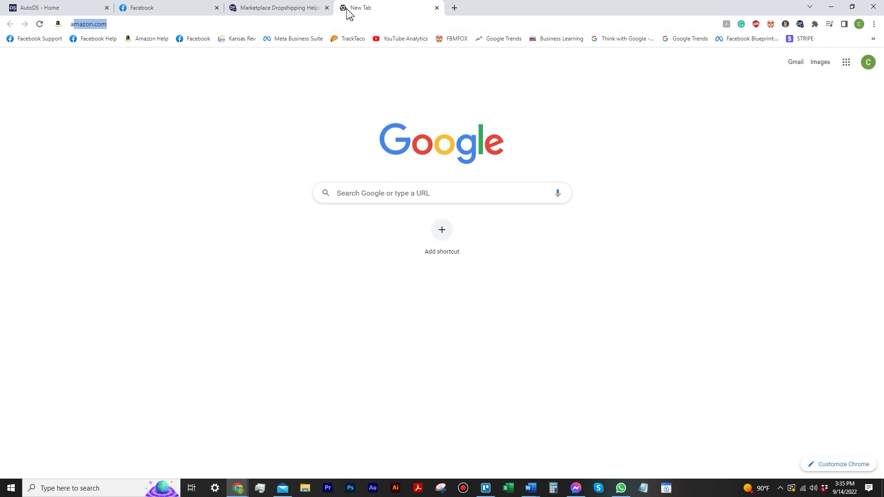
text(amazon)
key(Return)
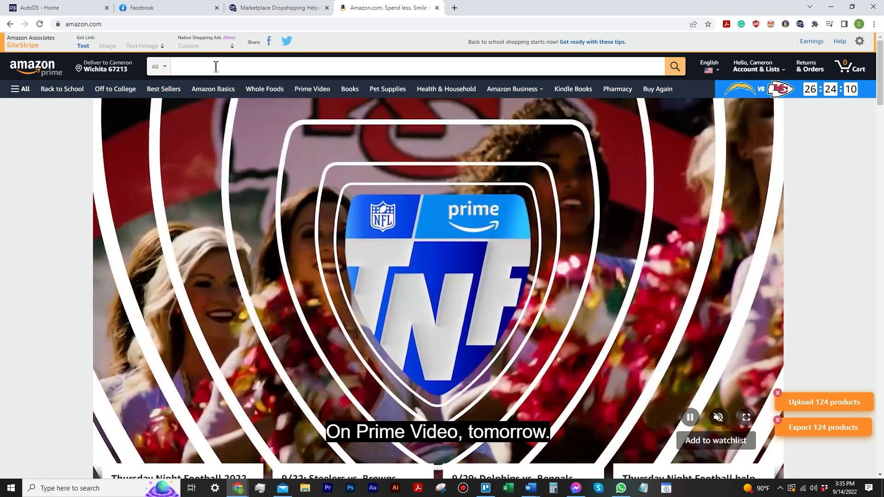
Search Amazon for "funny lawn chair"
click(215, 67)
text(funny)
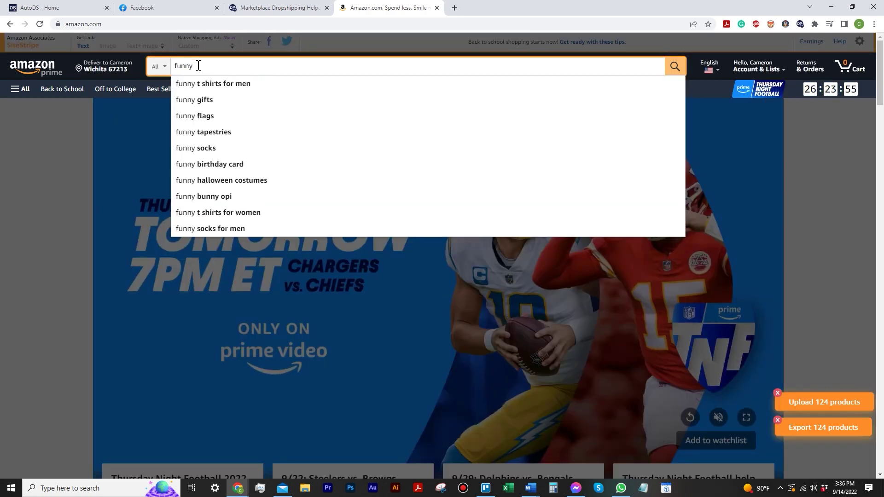
text( lawn chair)
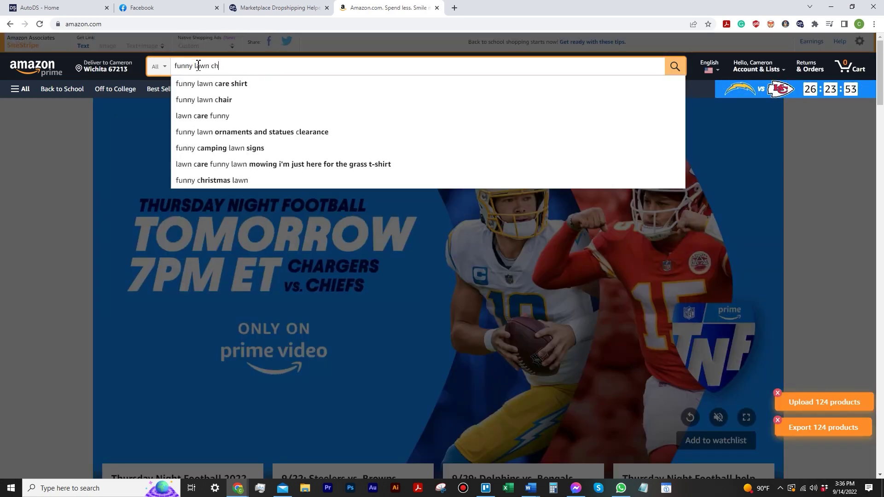
key(Return)
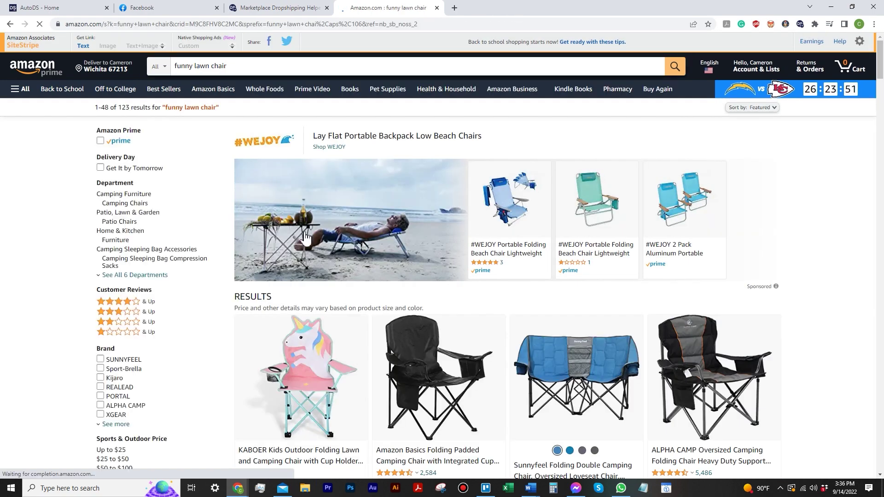
Open the product page of the GCI Outdoor Waterside SunShade Captain's Chair from the Highly Rated results
scroll(350, 294, down, 3)
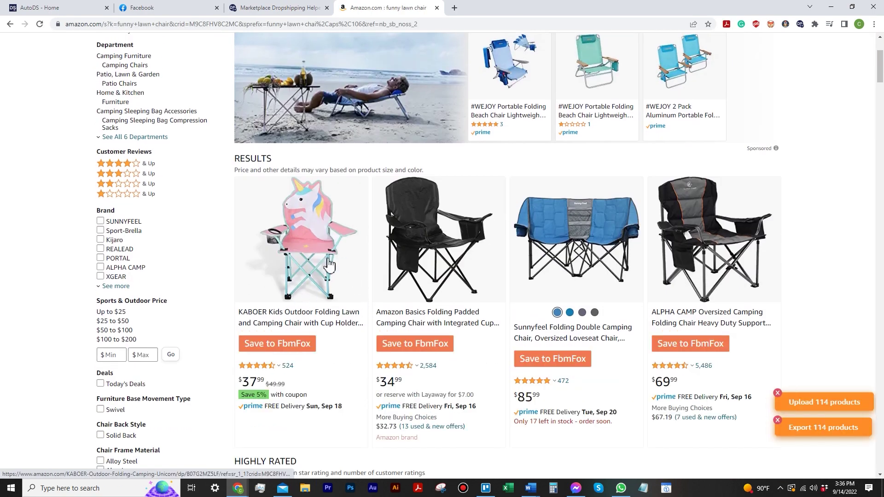
scroll(317, 264, down, 5)
scroll(321, 260, down, 3)
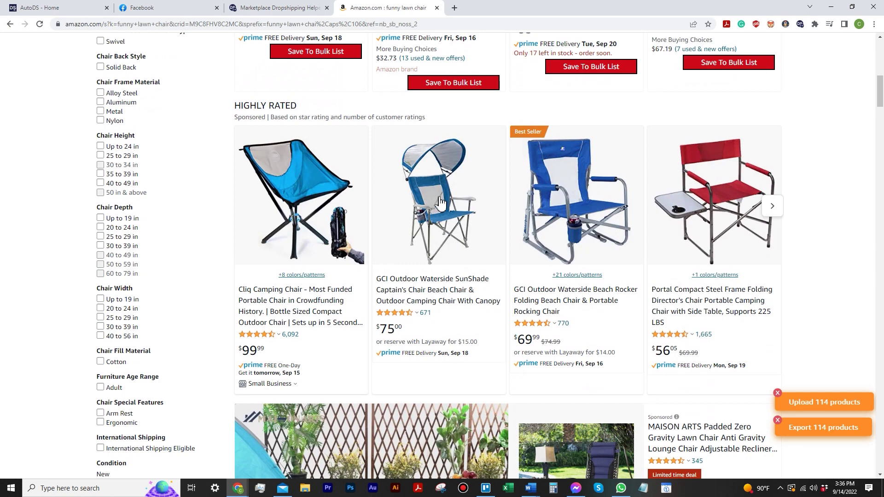
click(439, 293)
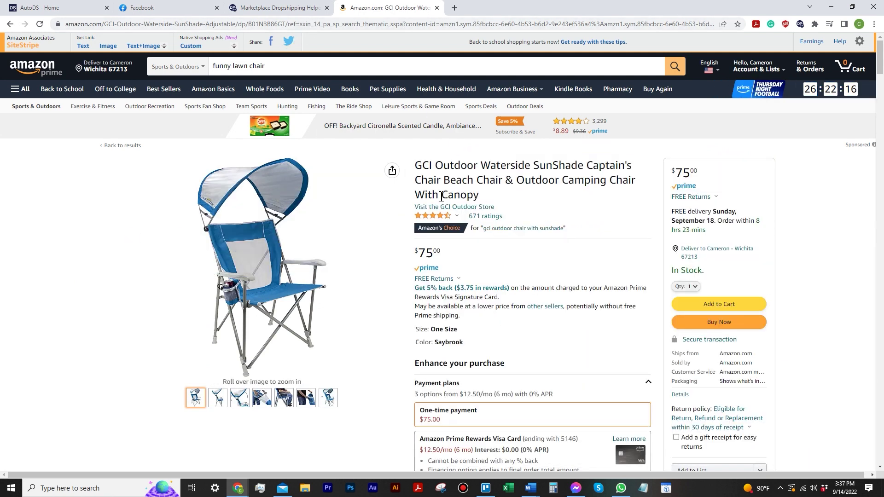
Copy the chair's Amazon URL, switch to AutoDS, and add it as a single product using Edit Now (Quick)
click(374, 24)
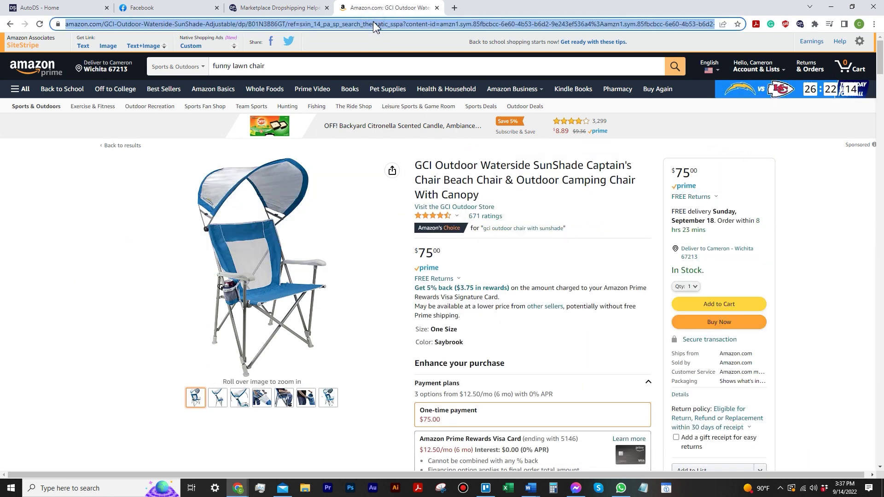
click(73, 9)
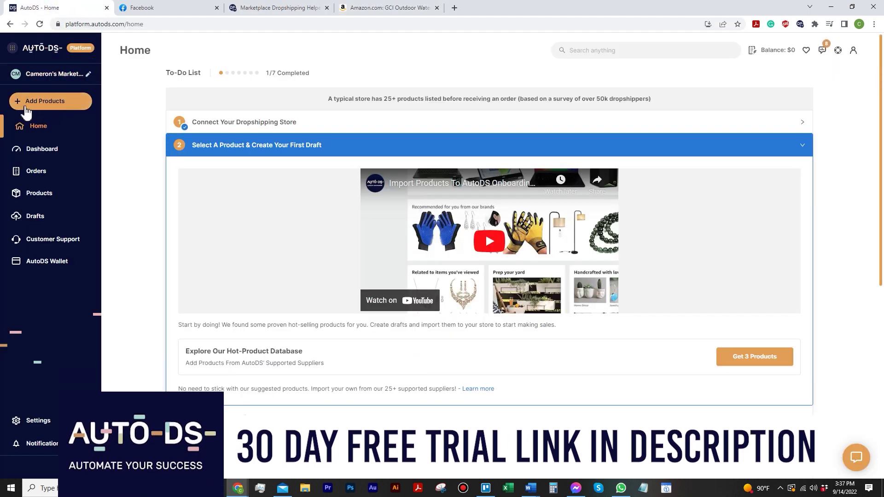
click(26, 108)
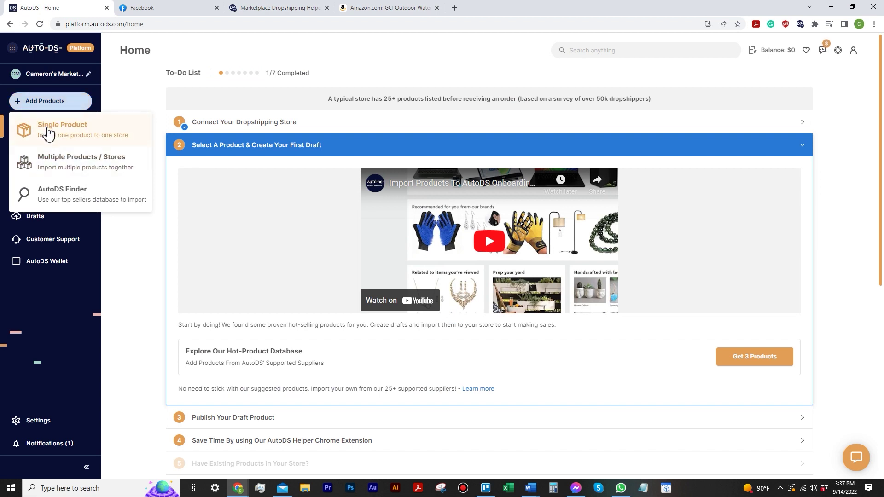
click(48, 133)
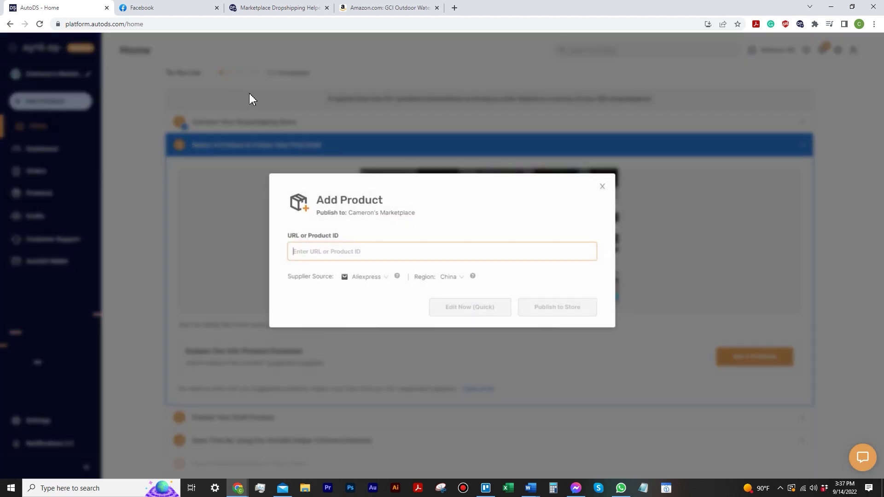
key(ctrl+v)
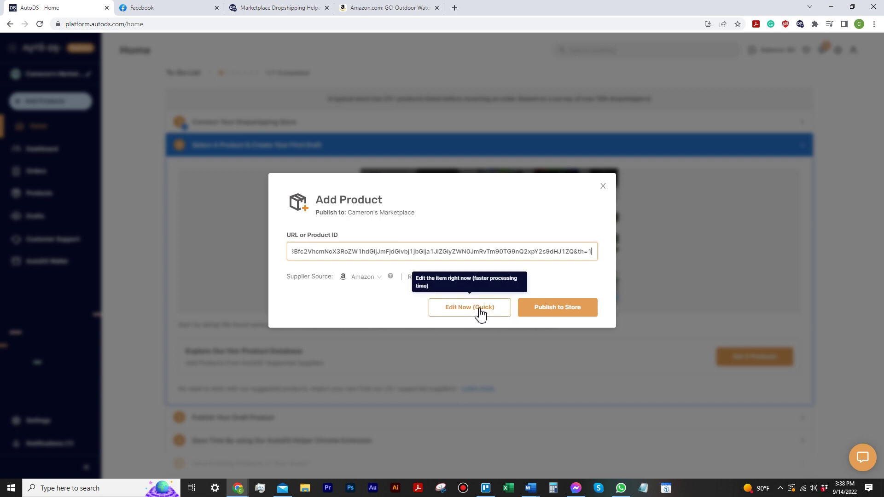
click(459, 311)
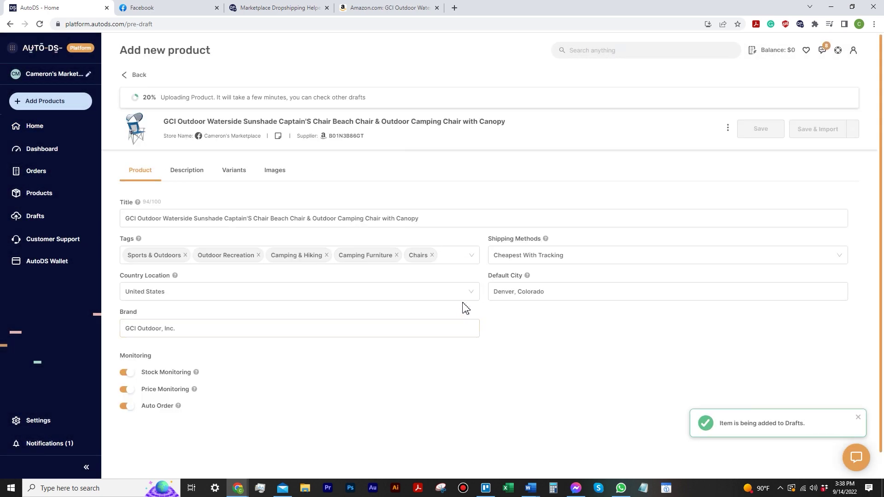
Review the imported product description of the chair draft
click(197, 173)
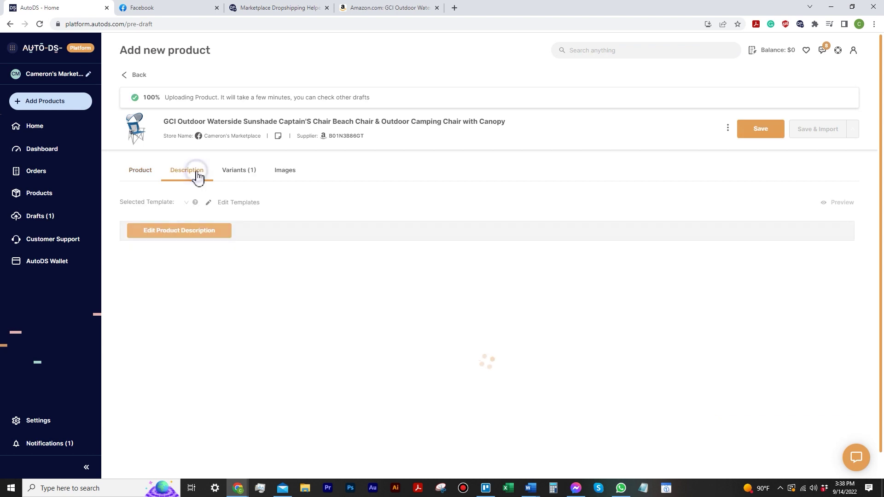
scroll(191, 266, down, 1)
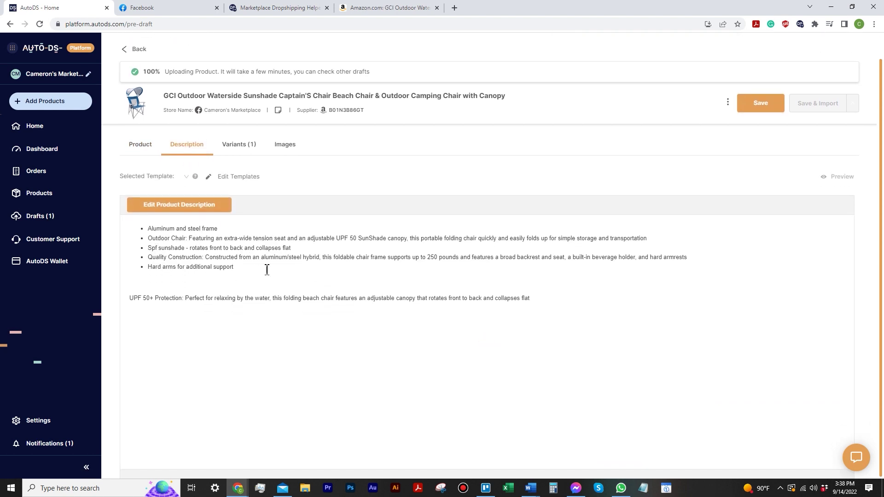
drag(241, 273, 143, 229)
click(278, 276)
Set the photo of the person seated in the chair as the draft's main image and move it to third place
click(285, 144)
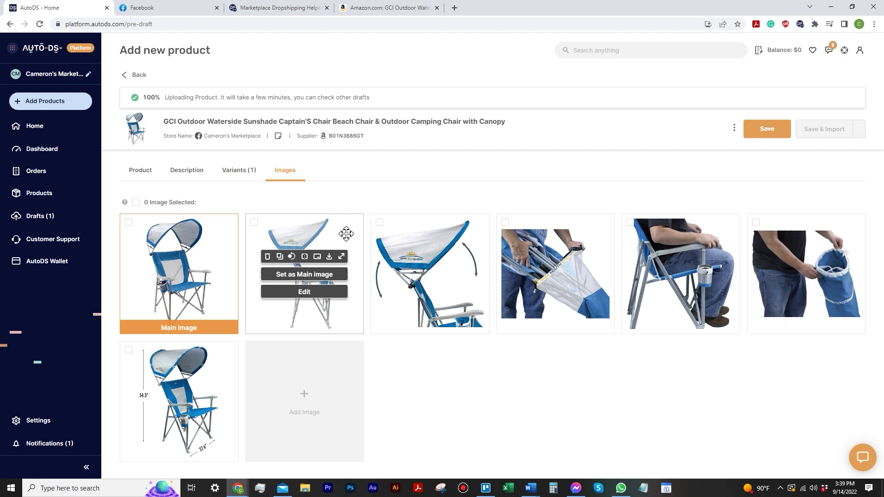
mouse_move(346, 234)
mouse_down()
mouse_move(191, 234)
mouse_move(359, 233)
mouse_up()
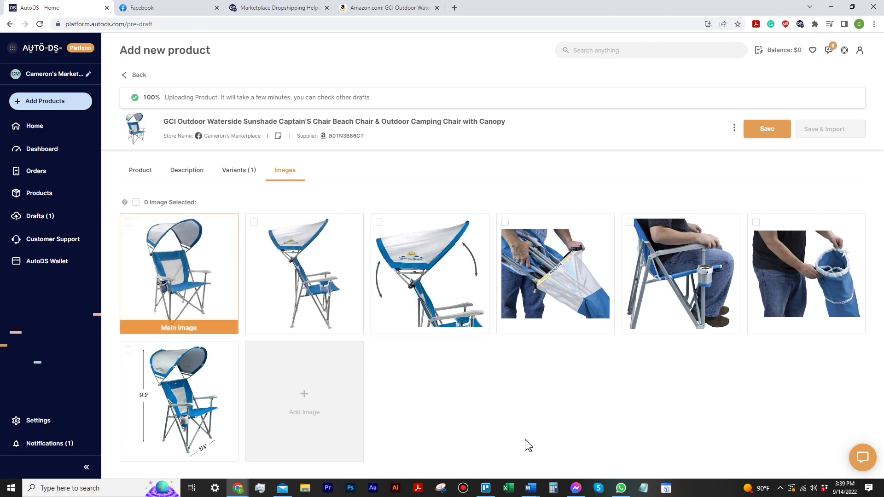
mouse_move(442, 269)
drag(702, 317, 746, 325)
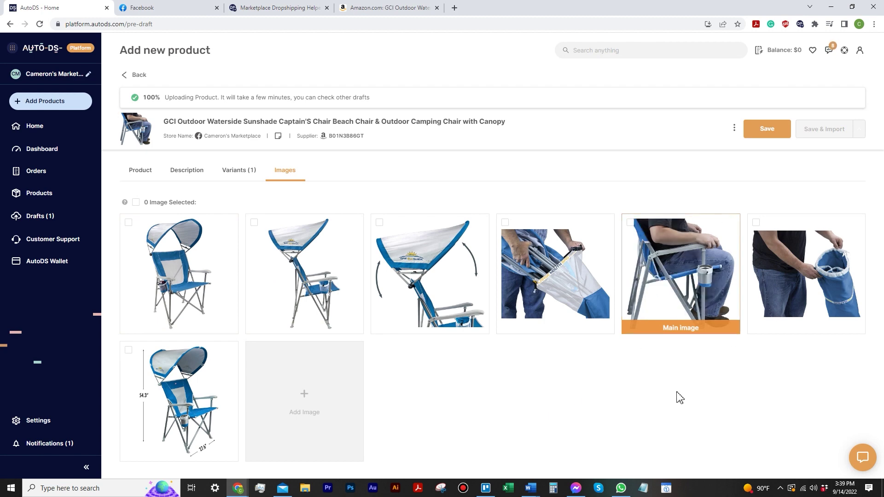
drag(664, 325, 189, 312)
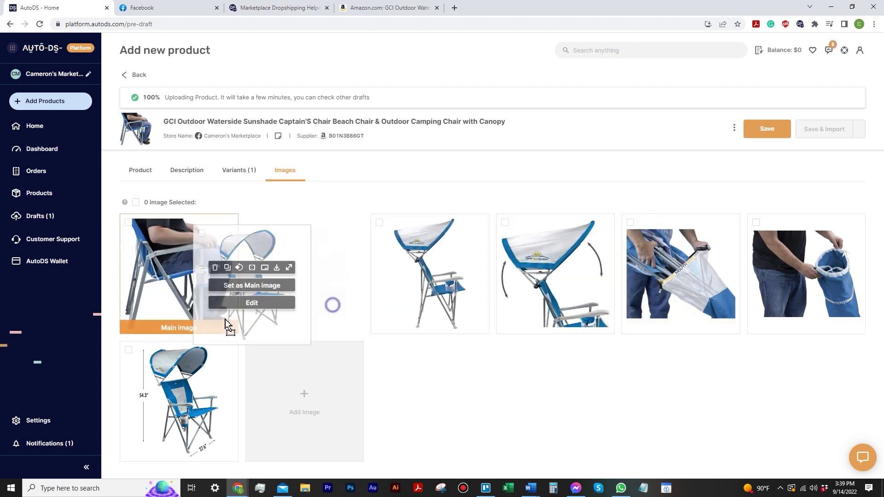
drag(276, 310, 392, 294)
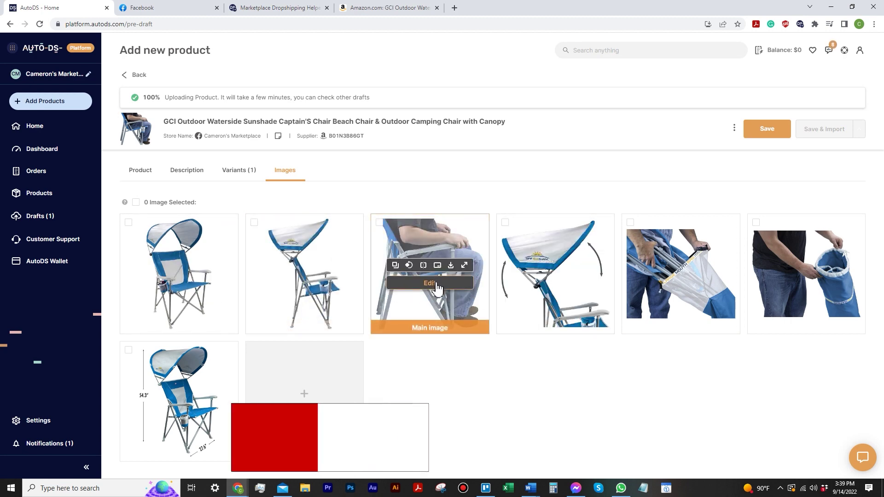
Edit the main image with a Square crop and save the image
click(436, 283)
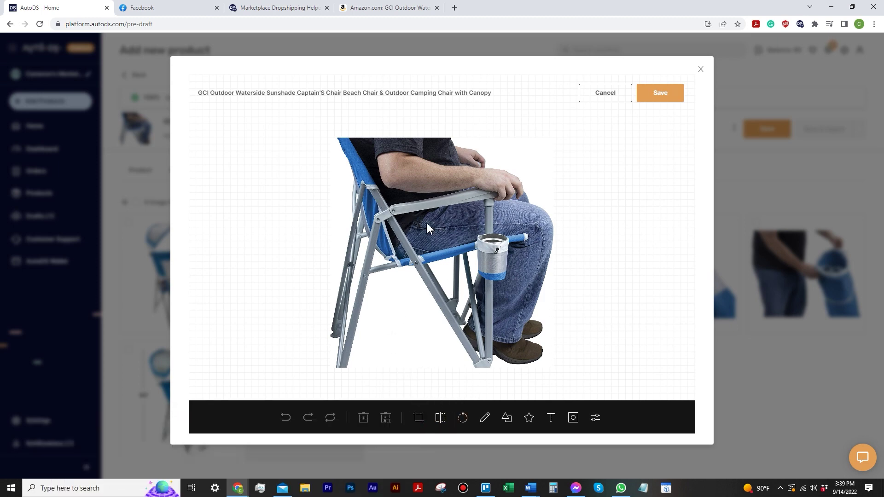
click(418, 419)
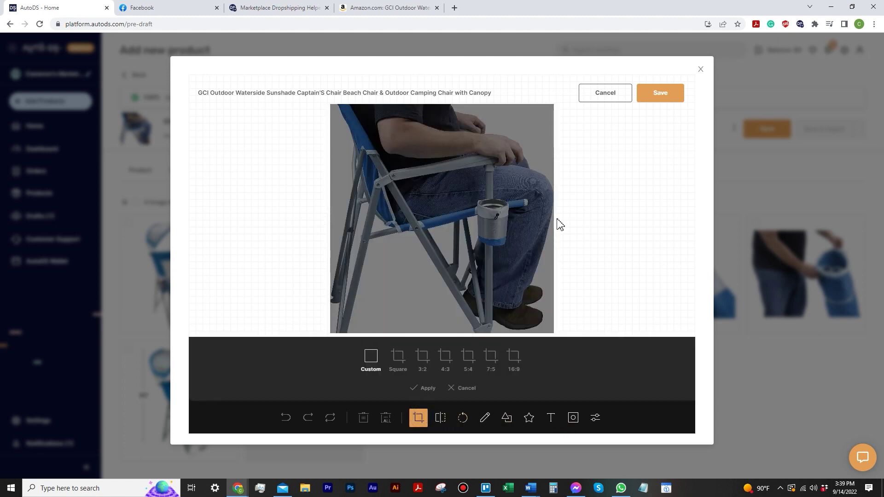
click(398, 365)
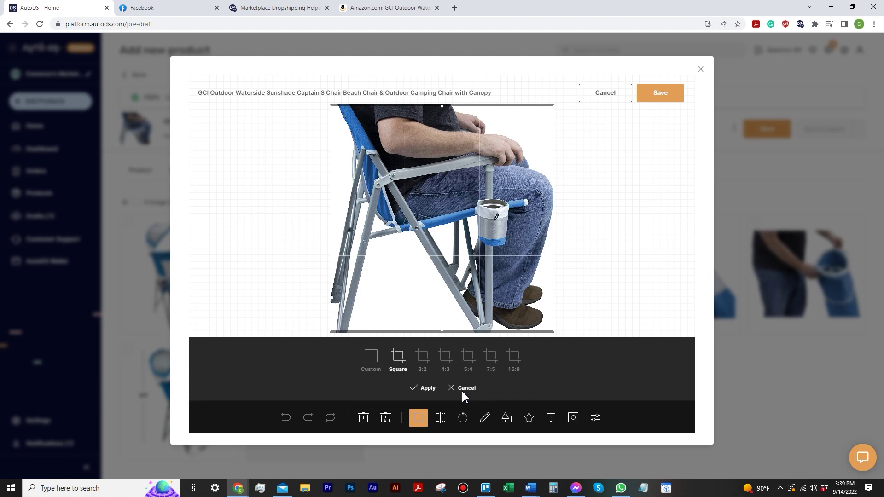
drag(540, 241, 507, 244)
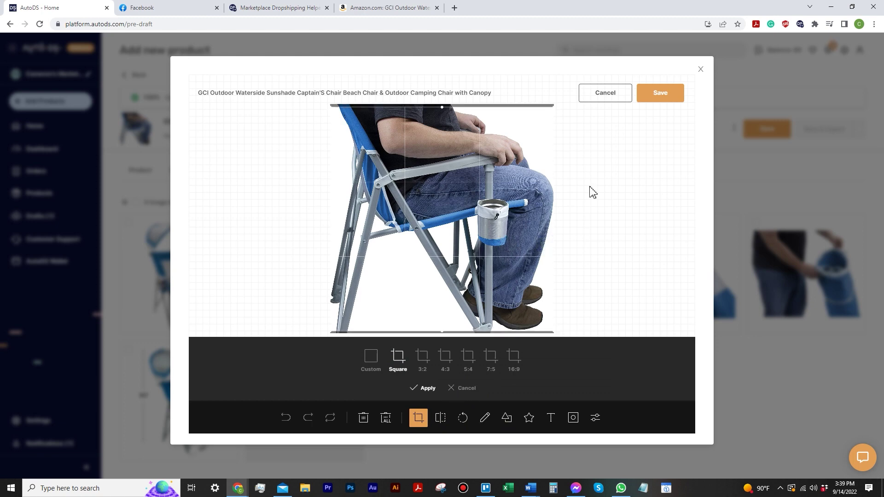
click(665, 99)
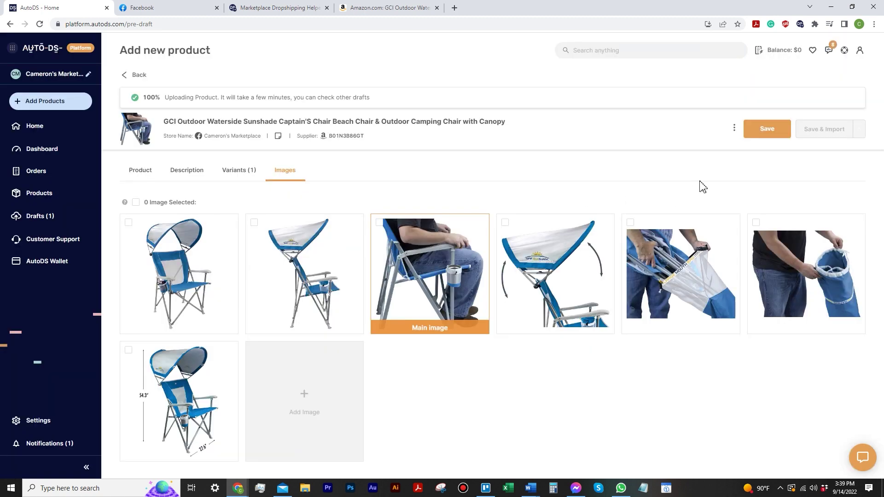
Save the chair product and open the Drafts list
click(780, 138)
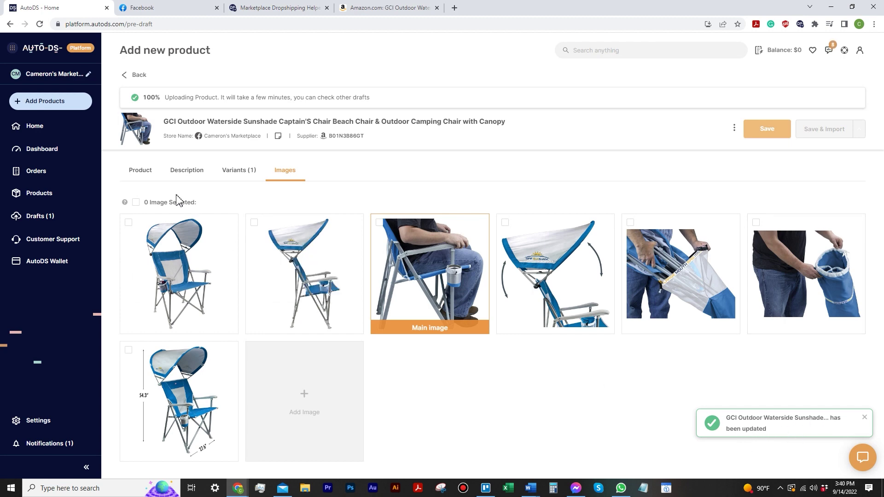
click(45, 218)
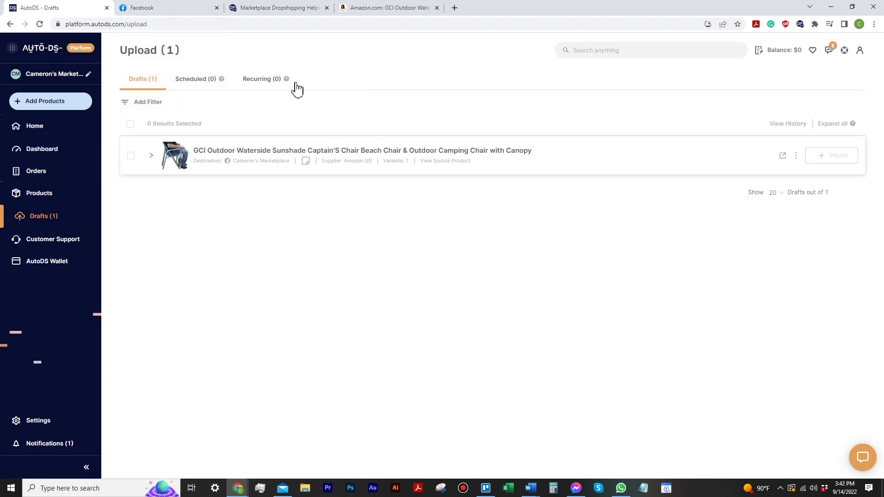
Switch to Facebook Marketplace, start an Item for Sale listing, and fill it with the GCI Outdoor chair's info from AutoDS
click(184, 10)
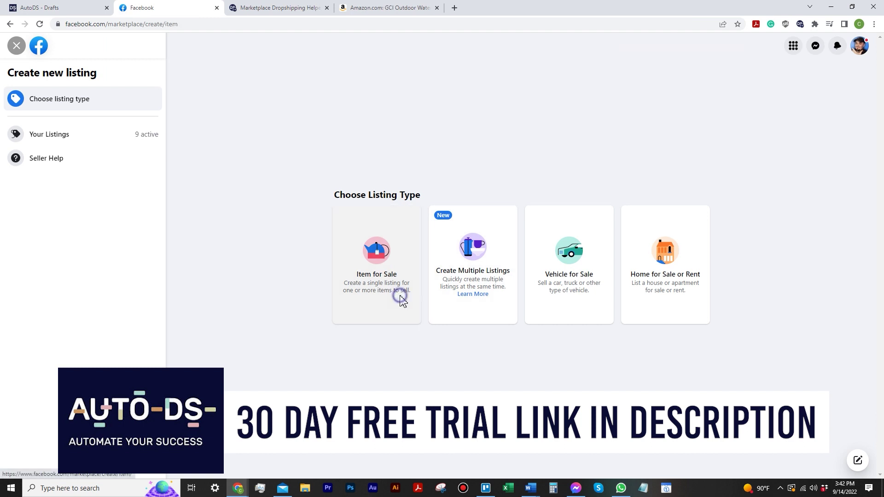
click(400, 299)
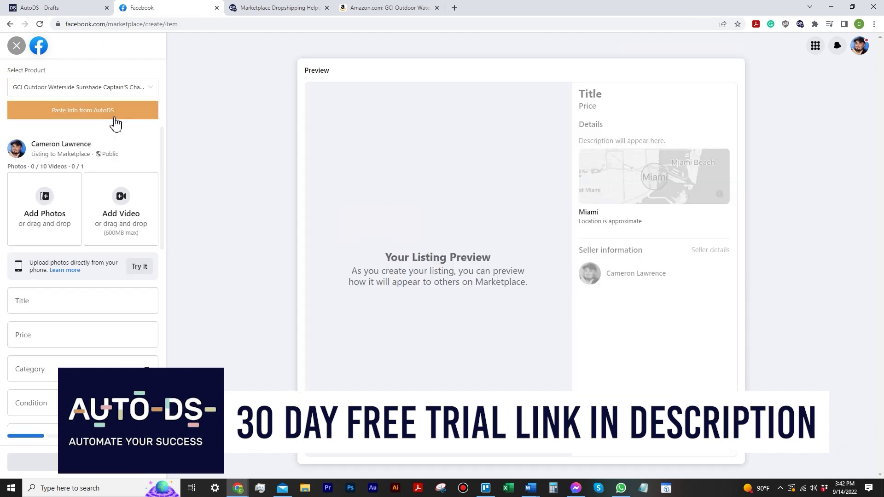
click(150, 92)
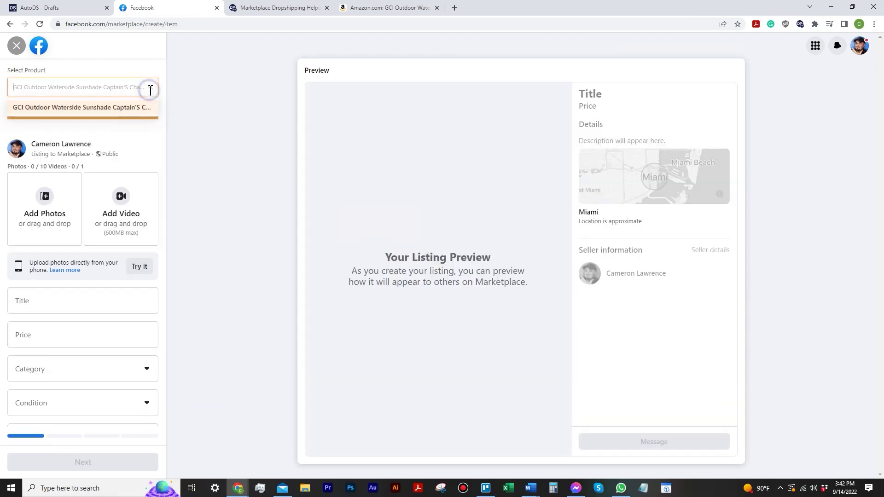
click(150, 92)
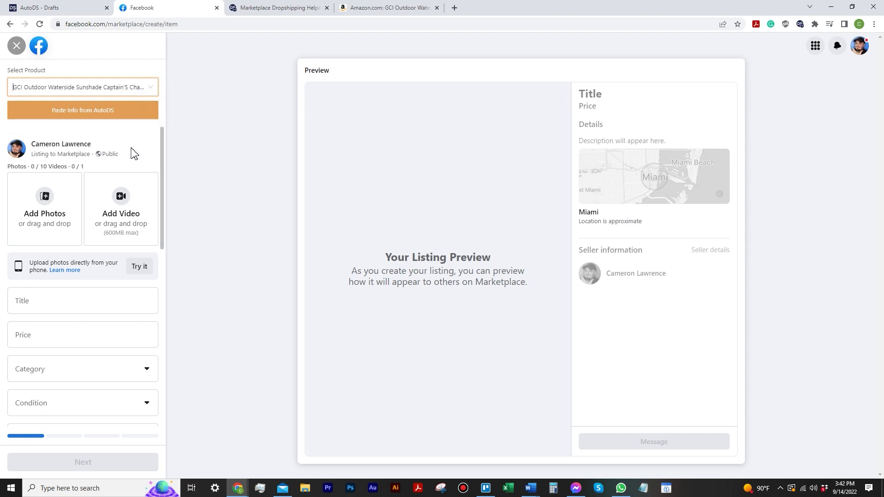
click(86, 114)
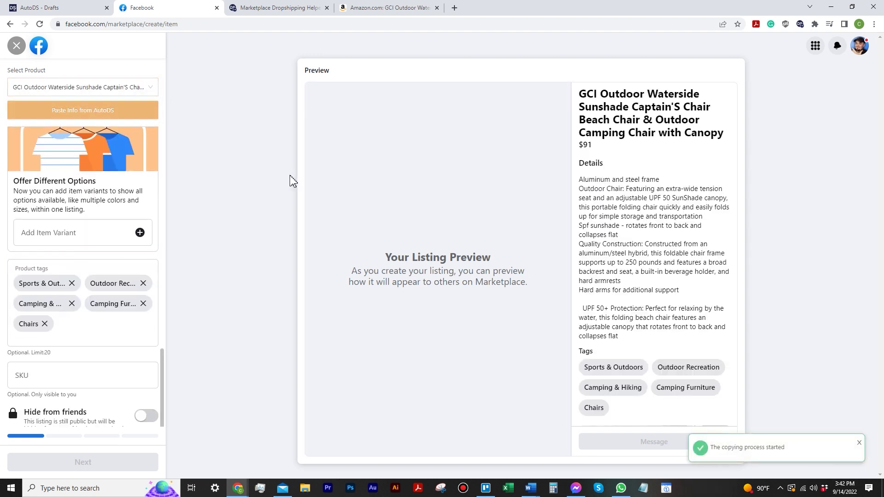
scroll(138, 316, down, 2)
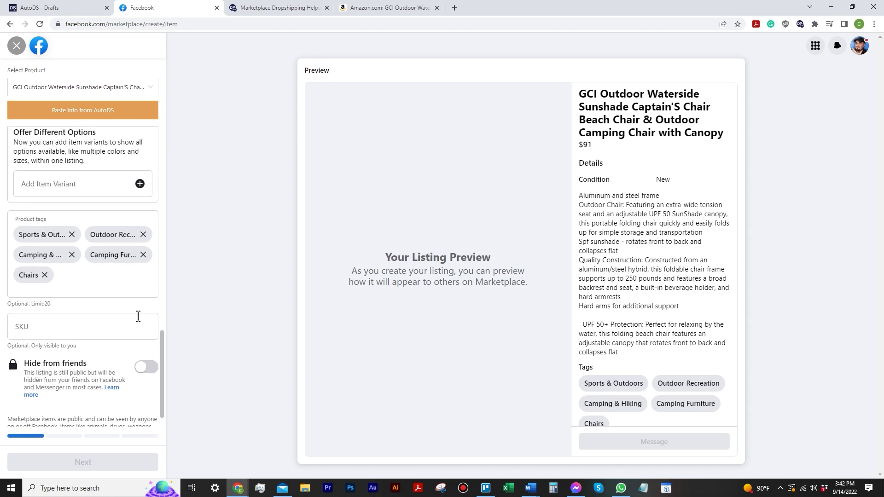
Try the photo of the seated person as the listing's first photo, and return it to the end of the photos
scroll(138, 317, up, 10)
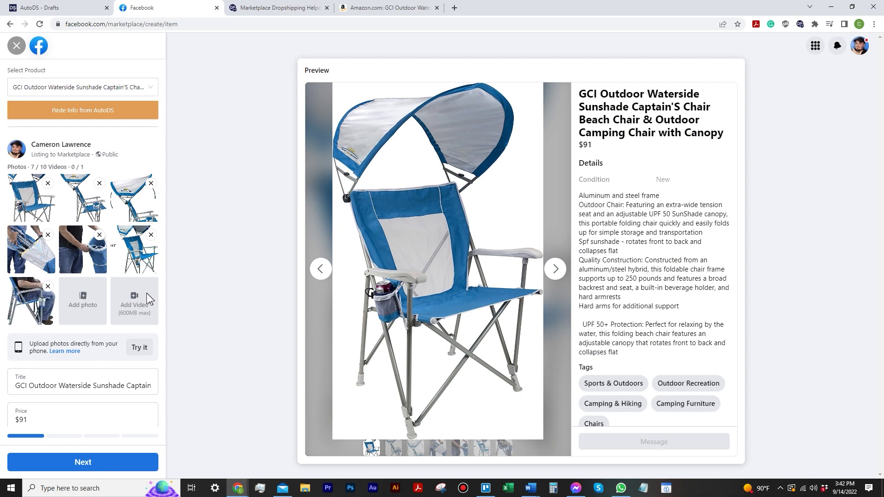
drag(46, 304, 32, 205)
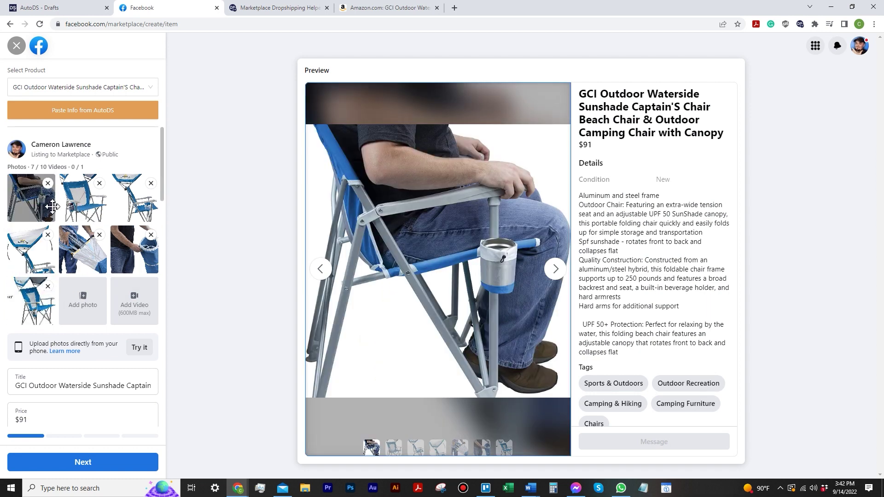
drag(14, 196, 24, 301)
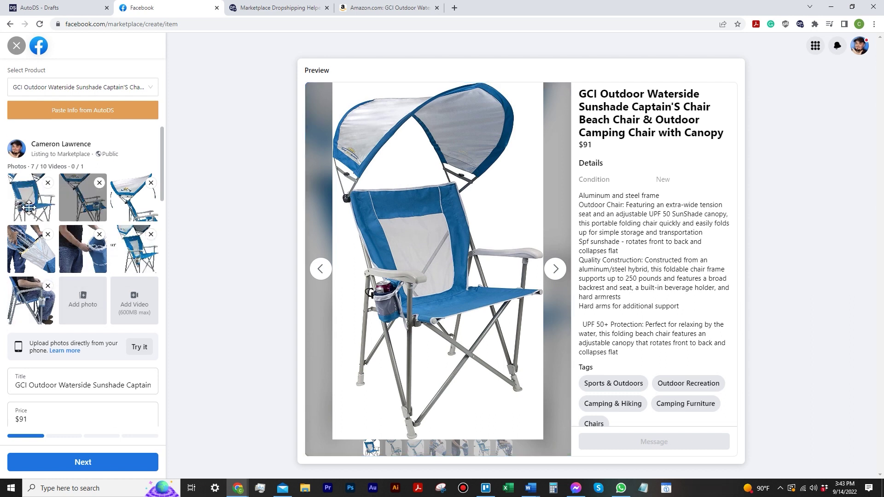
Remove the brand name GCI from the start of the listing's title
scroll(113, 276, down, 3)
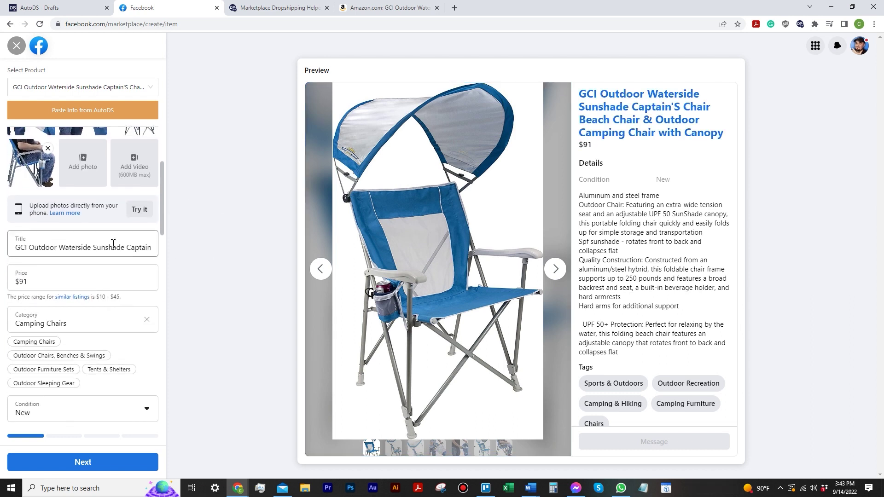
drag(31, 248, 2, 252)
key(BackSpace)
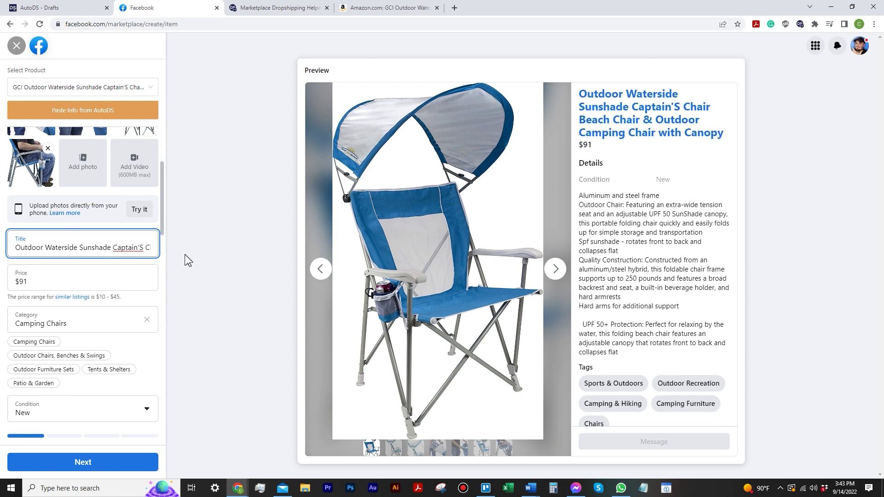
Check the chair's price on the Amazon product page, look at the AutoDS draft, and return to the Facebook listing
click(391, 8)
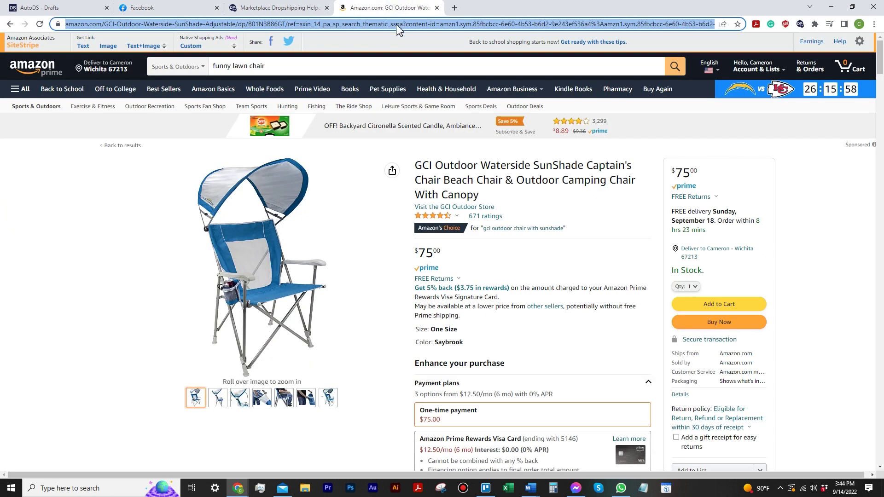
scroll(672, 134, down, 1)
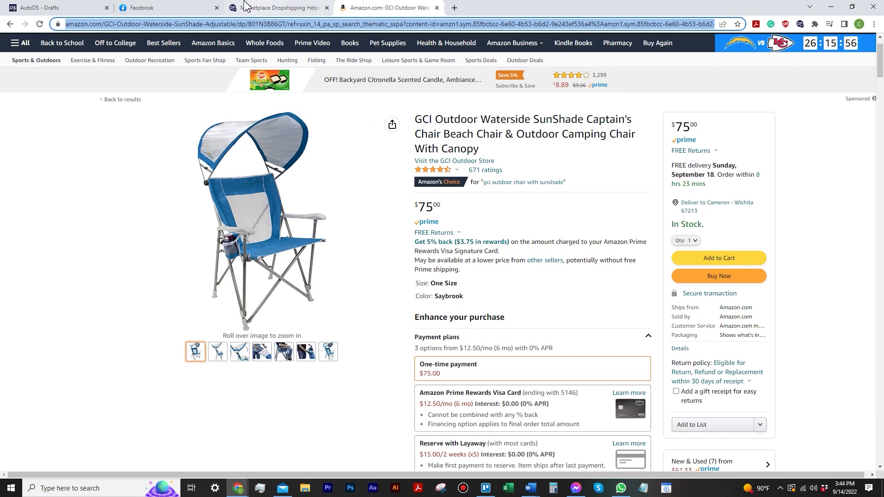
click(266, 7)
click(97, 7)
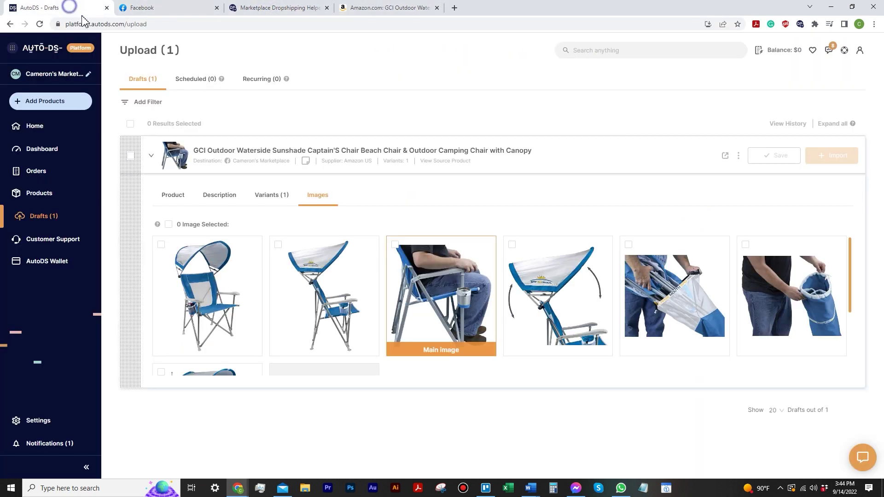
click(198, 7)
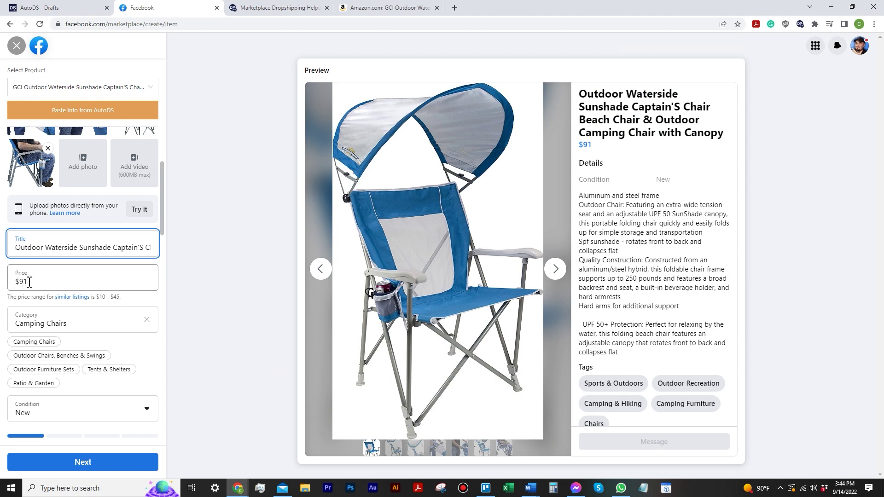
Review the additional profit percentage in the AutoDS store's pricing settings for Amazon US, and return to the Facebook listing
click(69, 8)
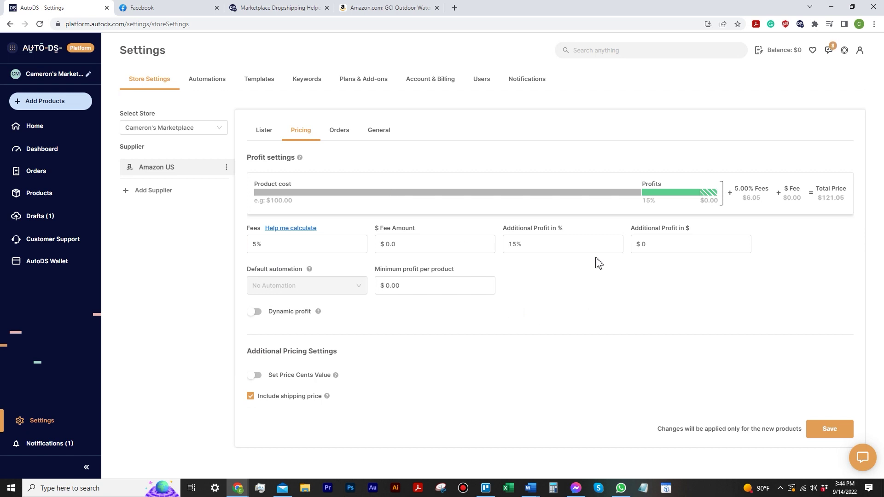
double_click(564, 247)
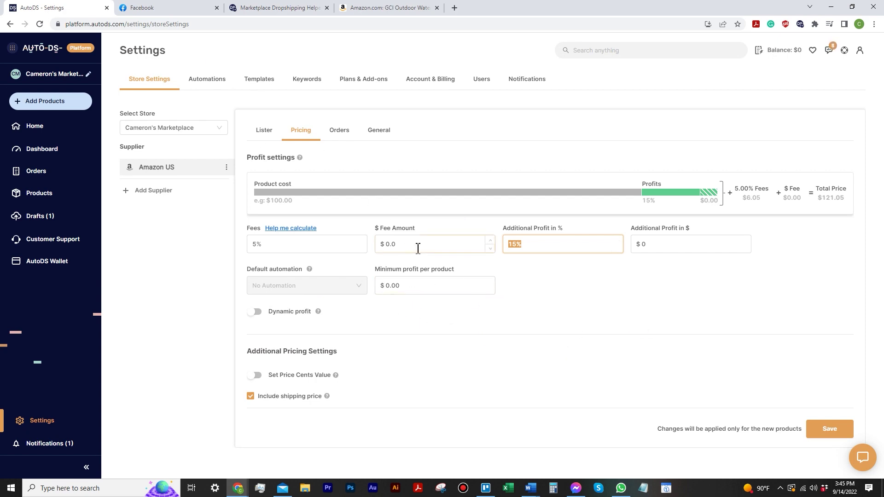
key(ctrl+Tab)
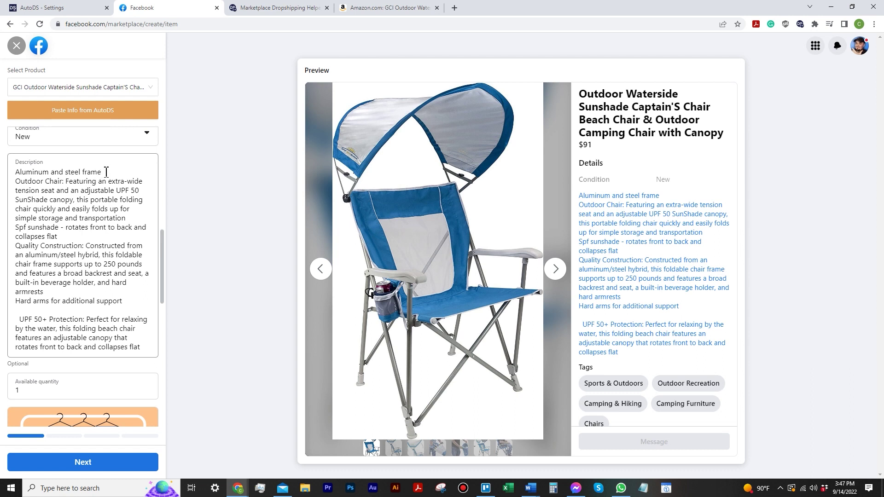
click(15, 182)
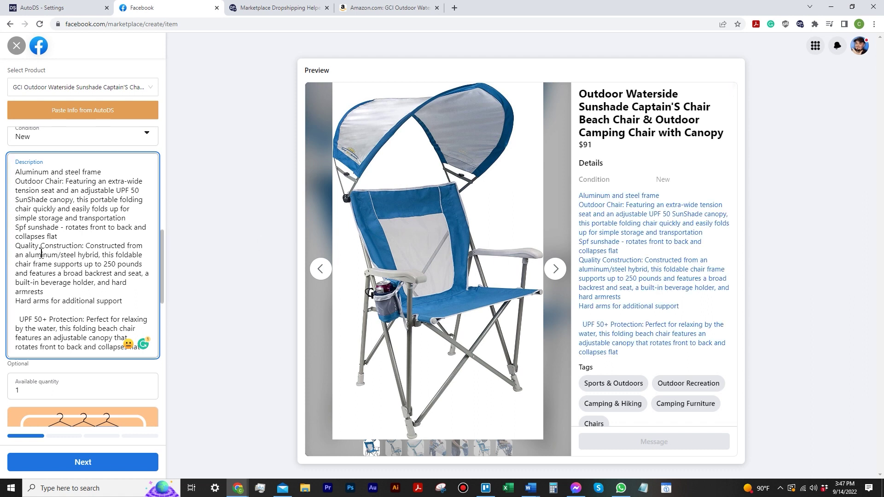
click(16, 245)
key(BackSpace)
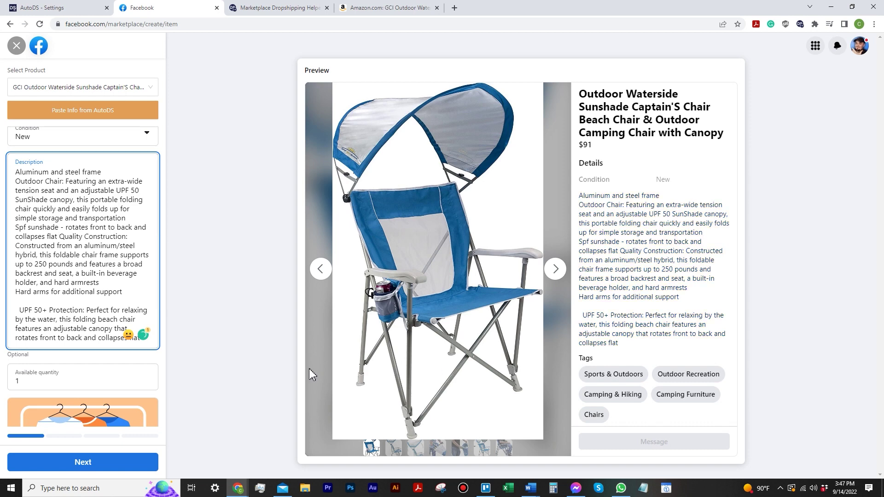
key(Return)
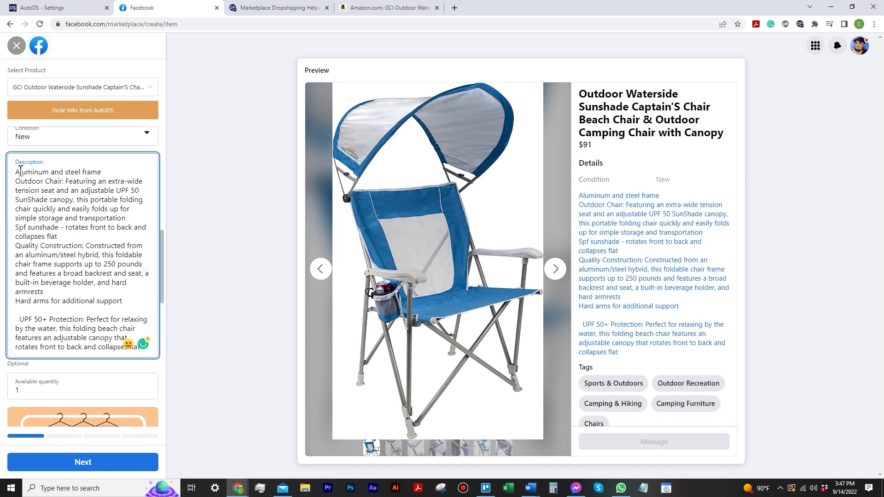
Insert blank lines in the description before the Outdoor Chair, SunShade canopy, Spf sunshade and Quality Construction paragraphs
scroll(10, 281, up, 1)
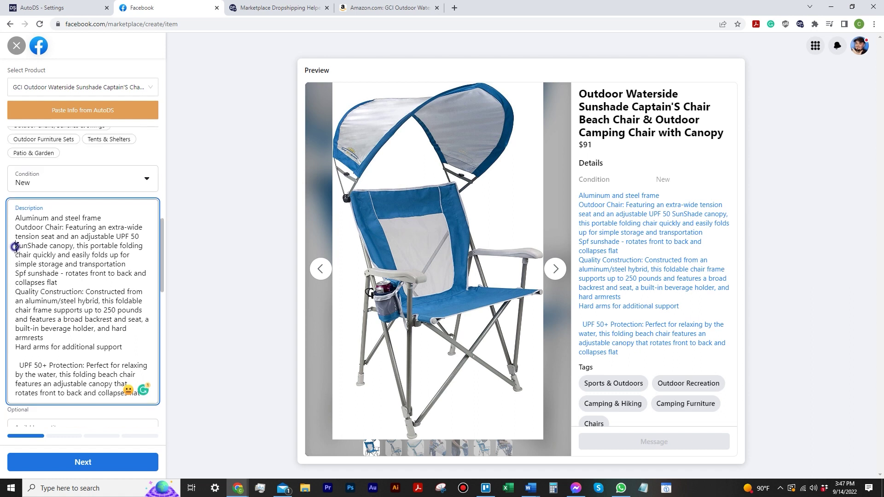
click(17, 227)
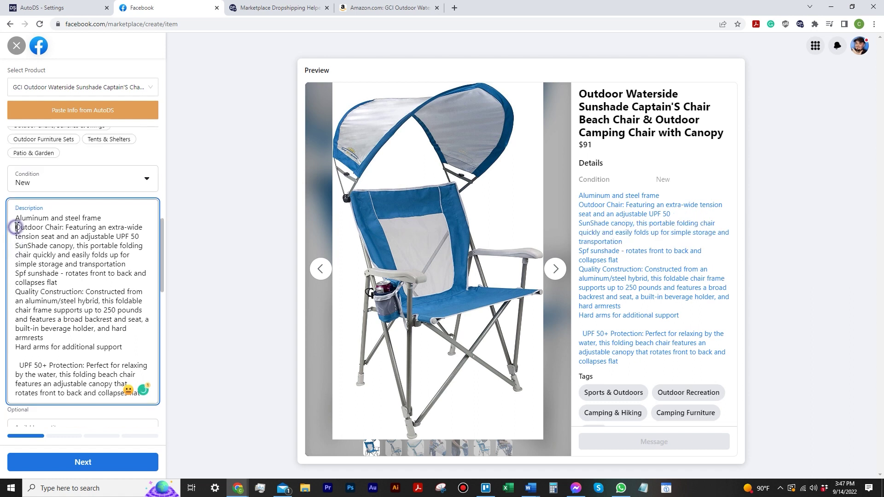
key(Return)
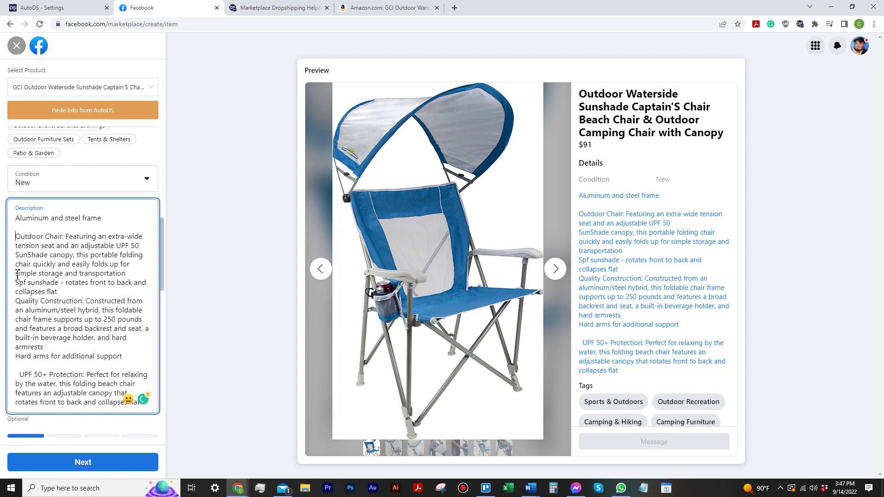
key(Return)
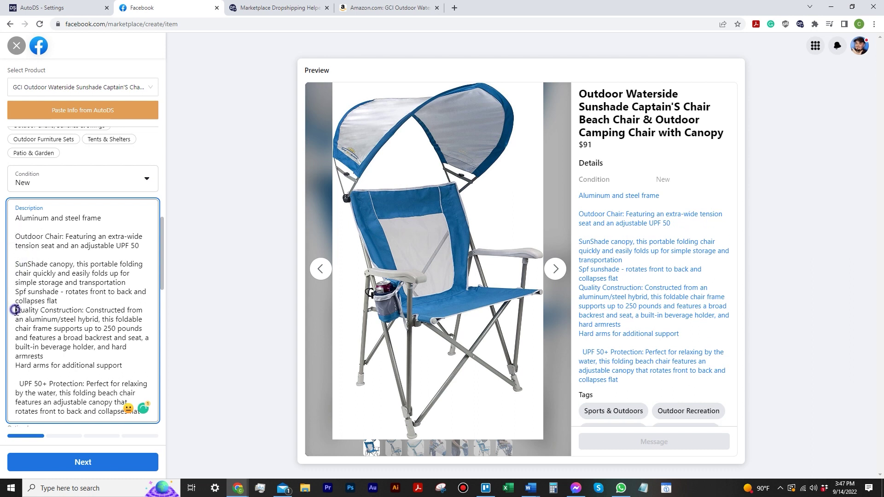
key(Return)
click(16, 292)
key(Return)
scroll(11, 304, down, 1)
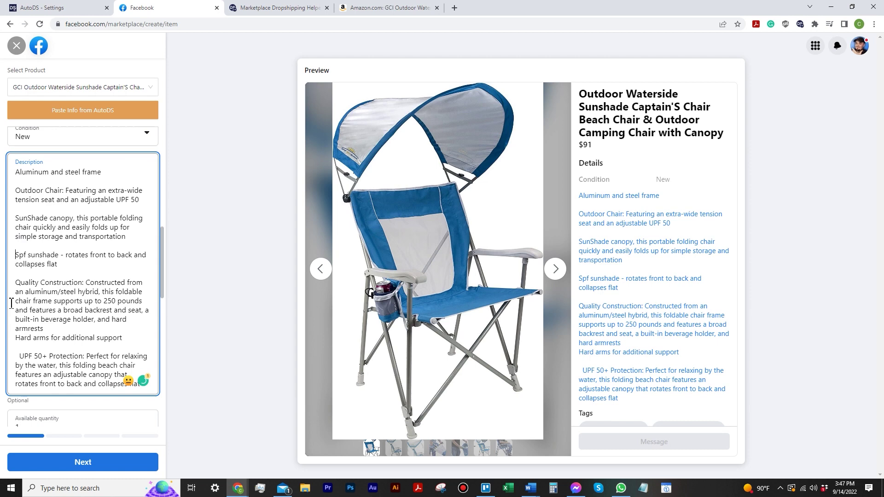
Insert a blank line before "Hard arms for additional support" and delete the leading spaces before "UPF 50+ Protection"
click(16, 339)
key(Return)
scroll(17, 322, down, 2)
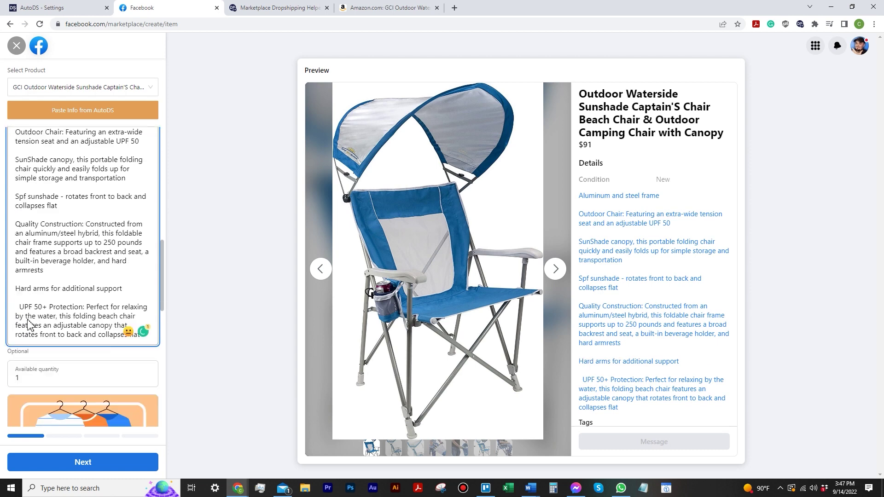
click(20, 273)
key(BackSpace)
key(BackSpace)
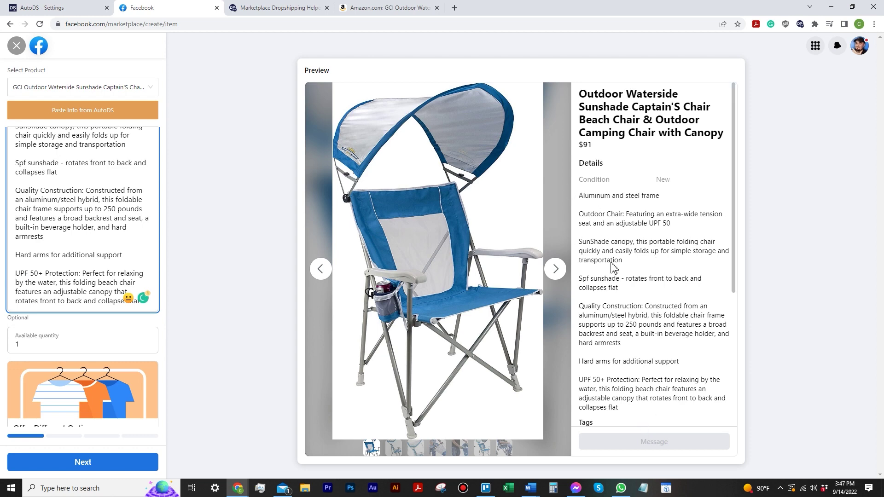
Review the description in the listing preview and compare the listing's price with the chair's price on Amazon
scroll(617, 368, down, 2)
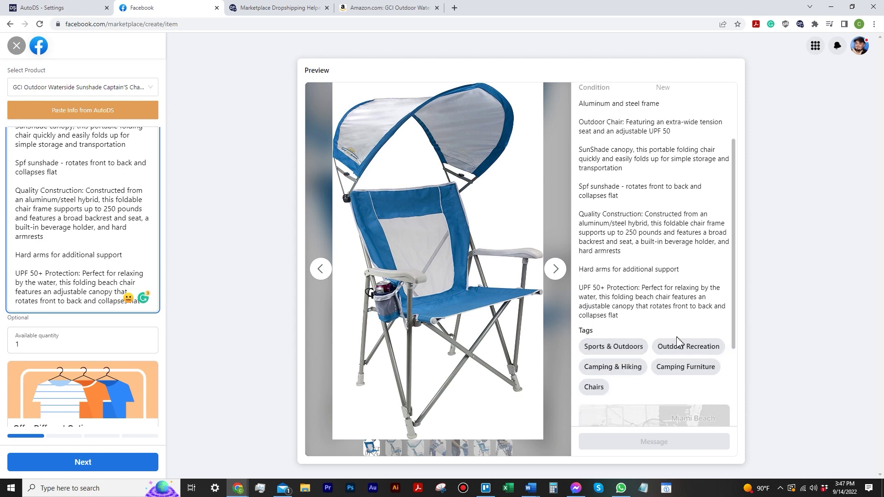
scroll(679, 343, down, 3)
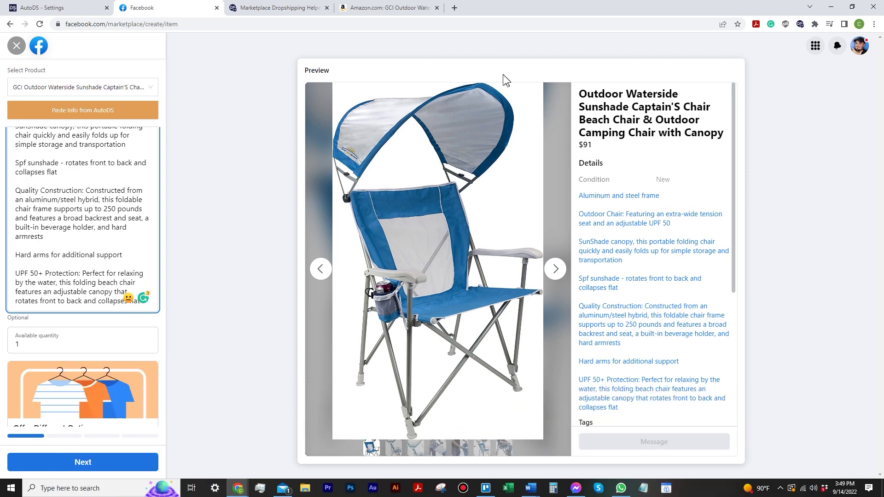
click(405, 9)
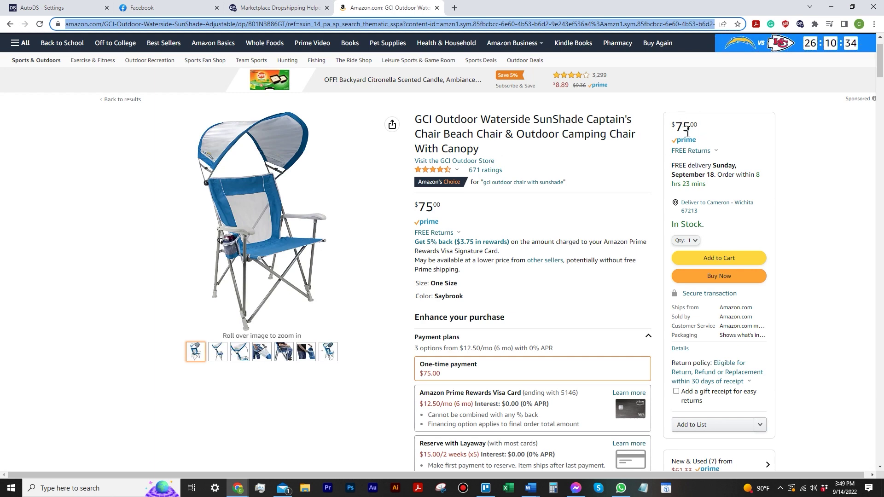
click(210, 12)
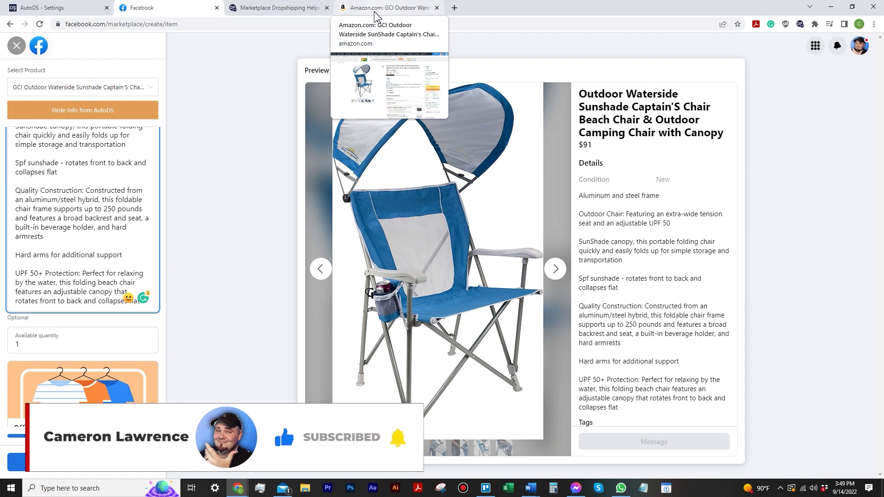
Examine the store and update interval in the AutoDS extension's settings on the Facebook listing and on the Amazon chair page
click(800, 24)
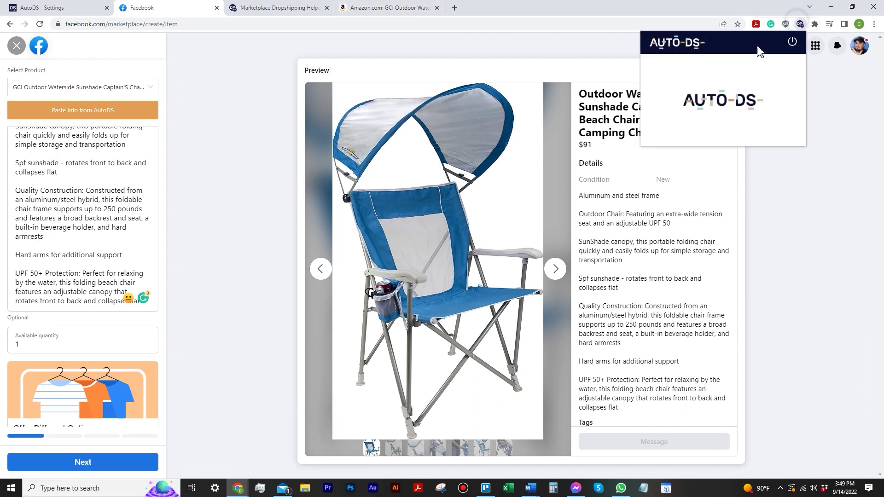
click(776, 42)
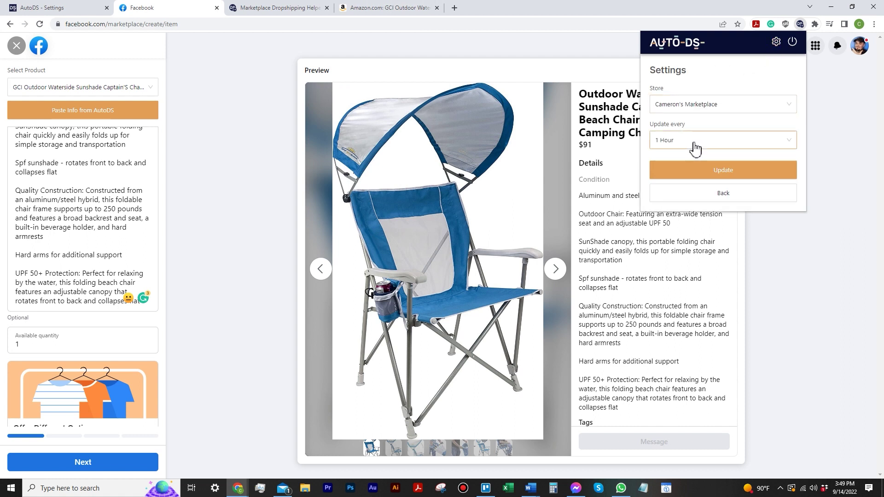
click(710, 140)
click(710, 143)
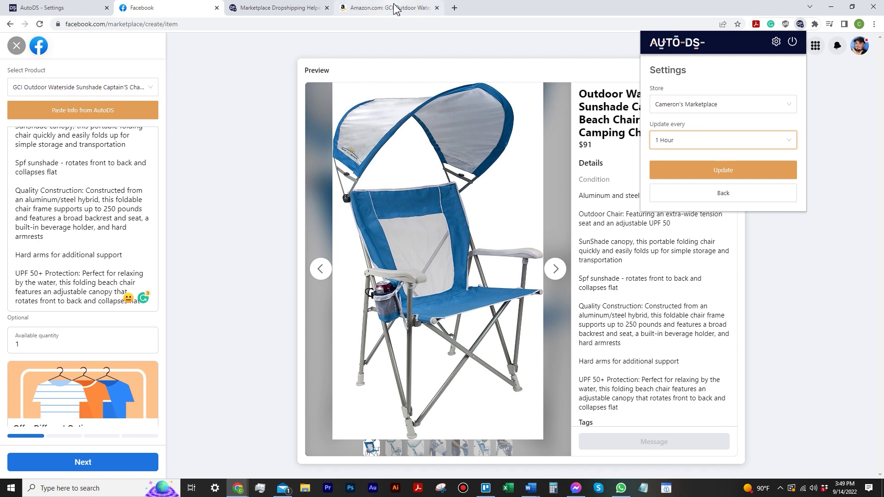
click(407, 9)
click(800, 25)
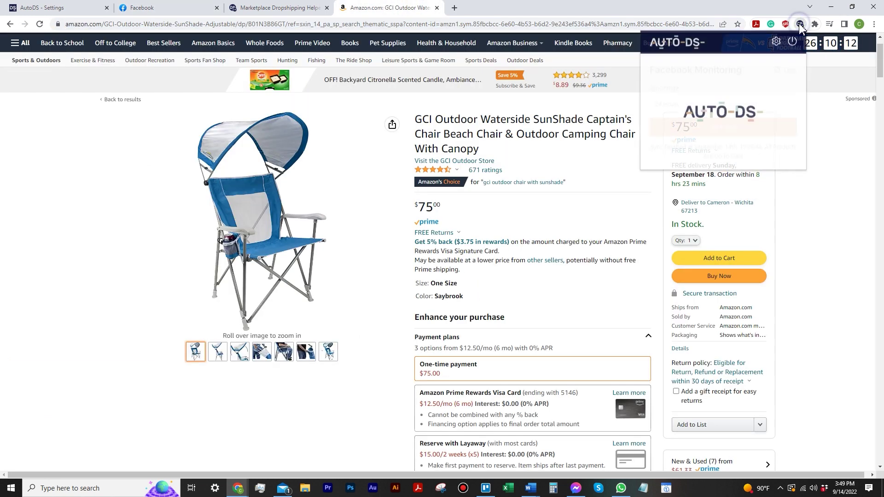
click(776, 41)
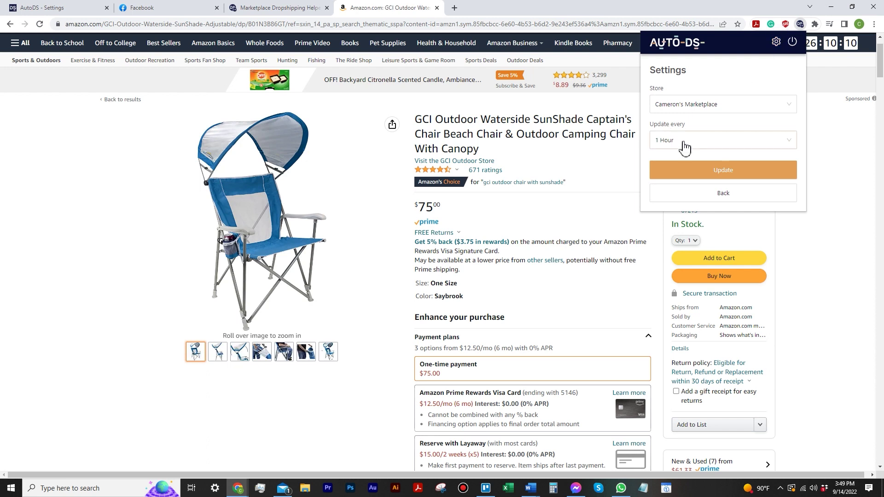
click(824, 217)
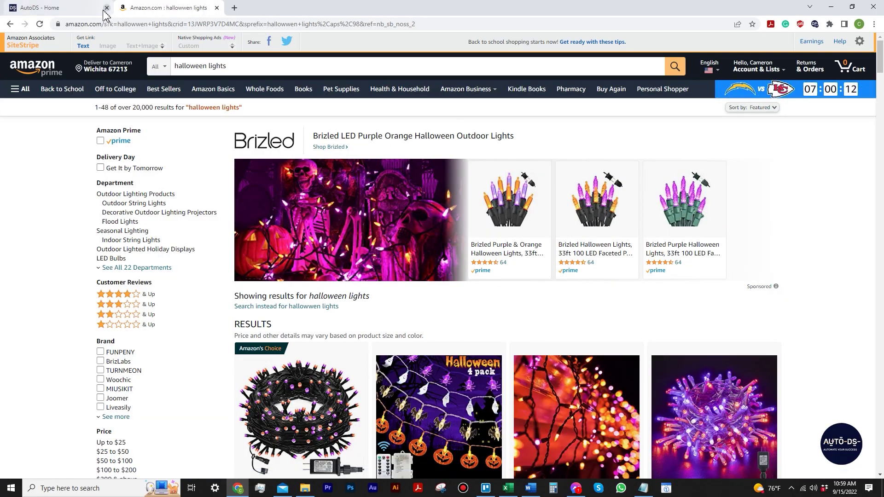
Filter Amazon's halloween lights results to Prime items rated 4 stars and up, and browse the products
mouse_move(79, 11)
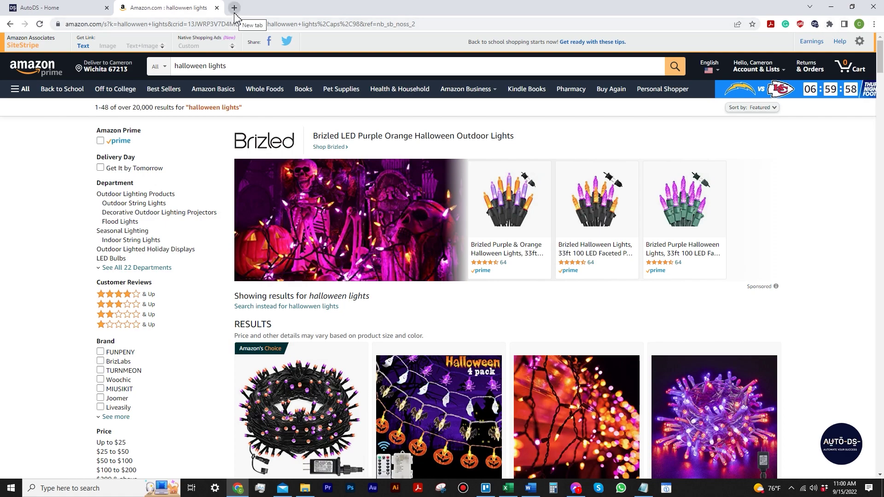
scroll(534, 291, down, 6)
scroll(534, 287, up, 6)
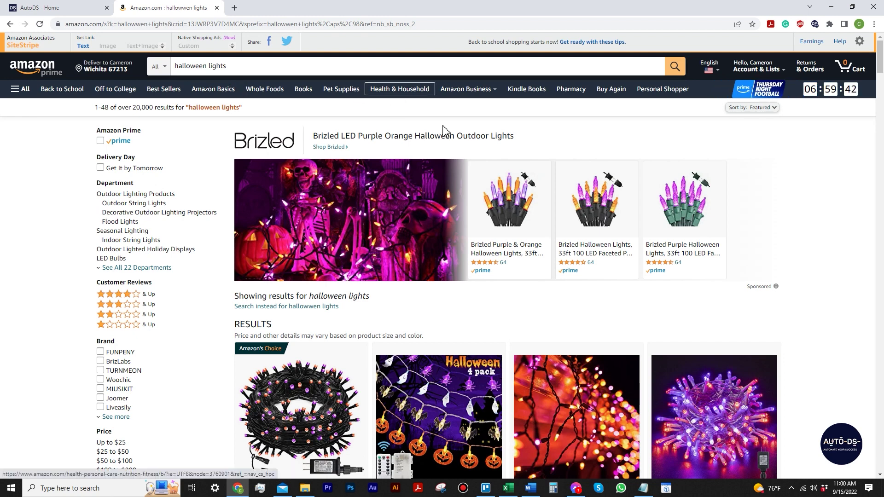
click(100, 141)
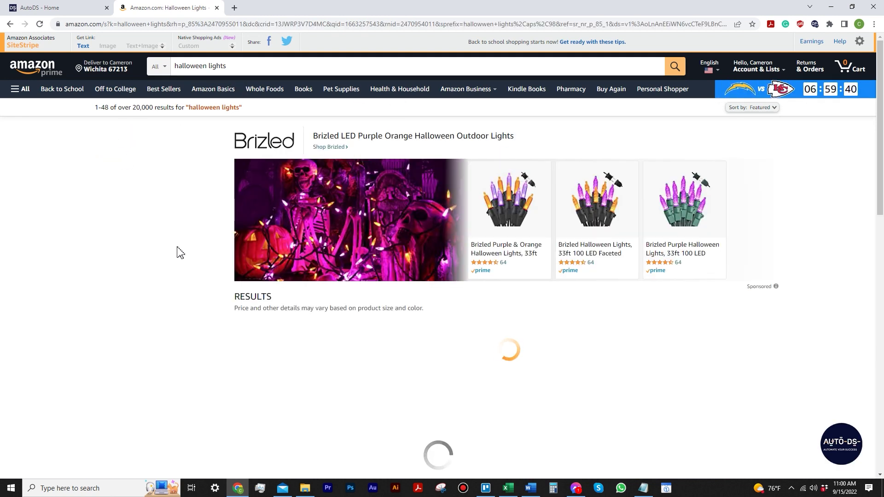
click(131, 303)
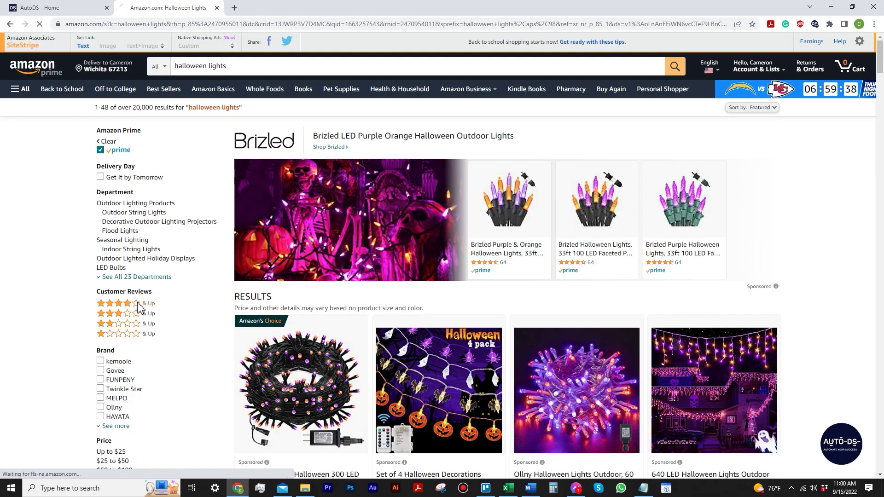
scroll(316, 271, down, 8)
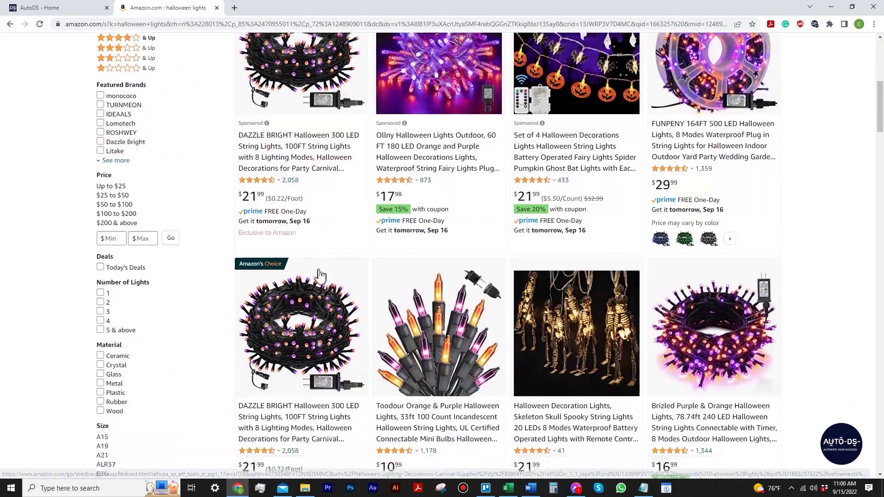
scroll(335, 268, up, 5)
scroll(335, 269, down, 10)
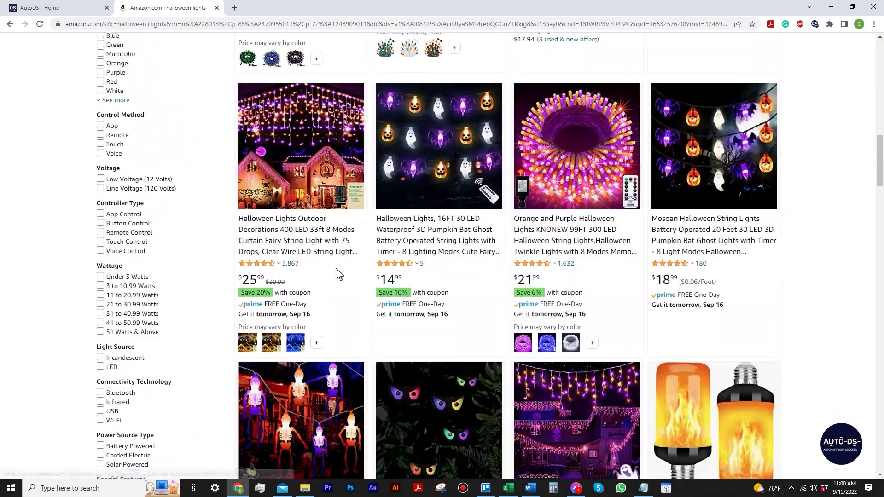
Extract the product IDs of the halloween lights results with the AutoDS Exporter and copy the whole ID list
scroll(335, 268, up, 10)
scroll(826, 391, up, 3)
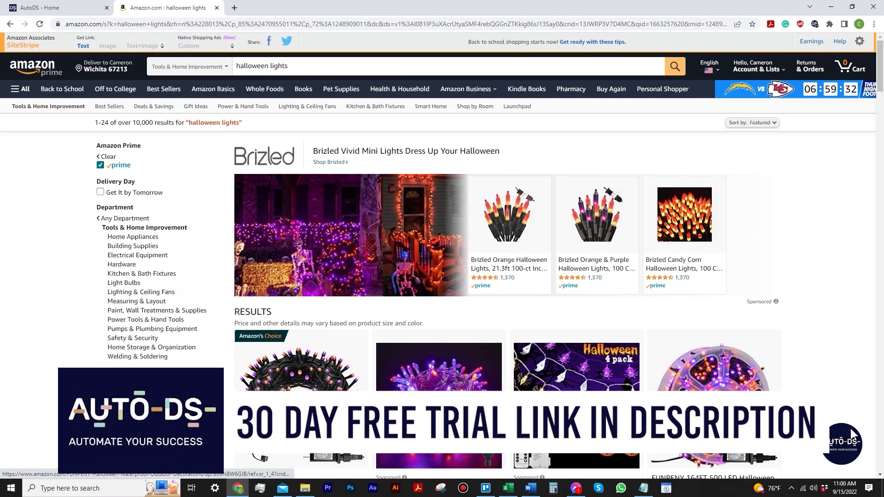
click(841, 442)
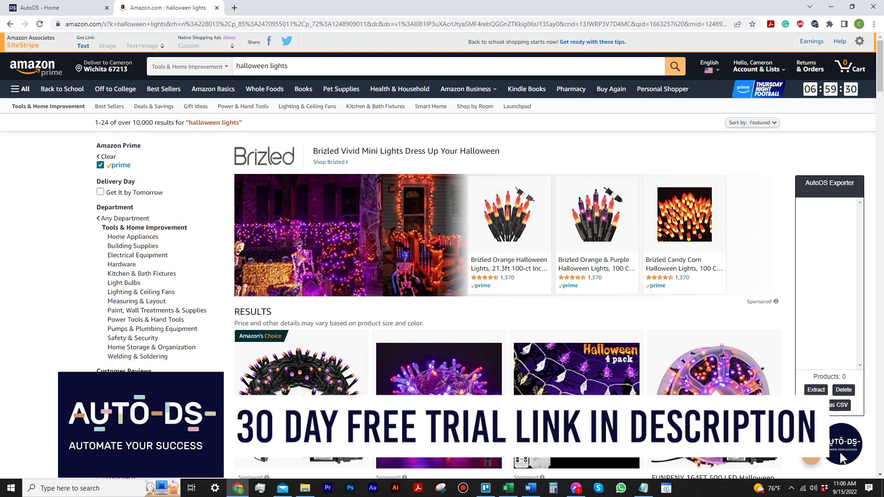
click(817, 390)
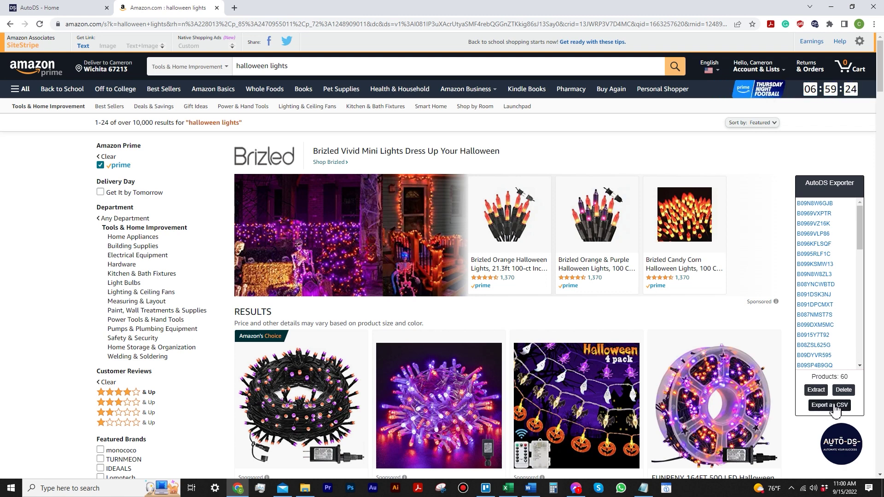
drag(801, 208, 862, 411)
drag(844, 369, 799, 206)
key(ctrl+c)
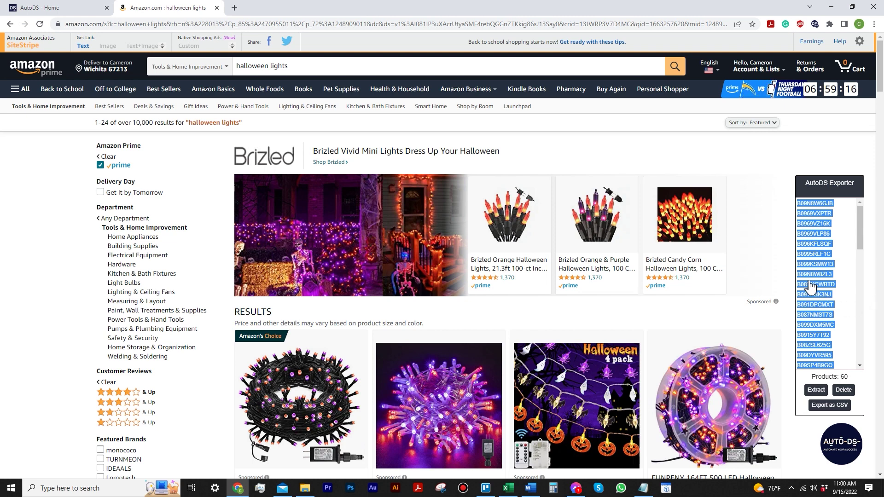
Switch to AutoDS, start adding multiple products, and paste the copied Amazon IDs as the products to import
click(88, 10)
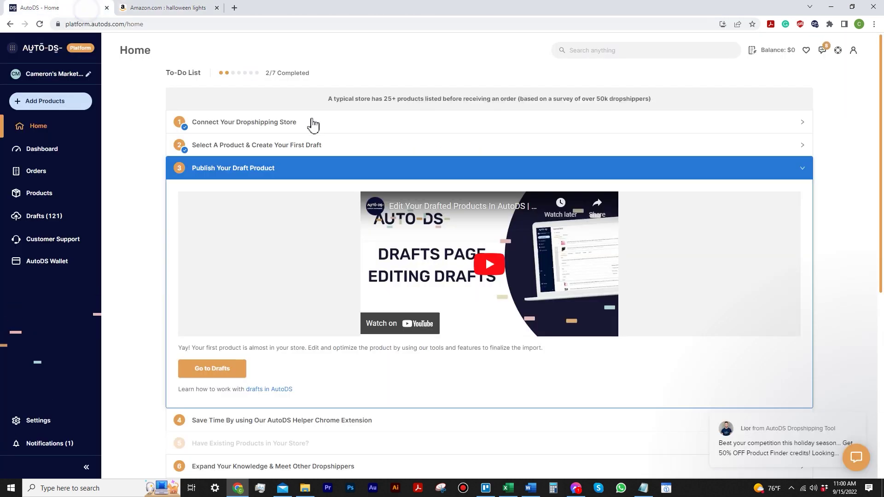
click(44, 104)
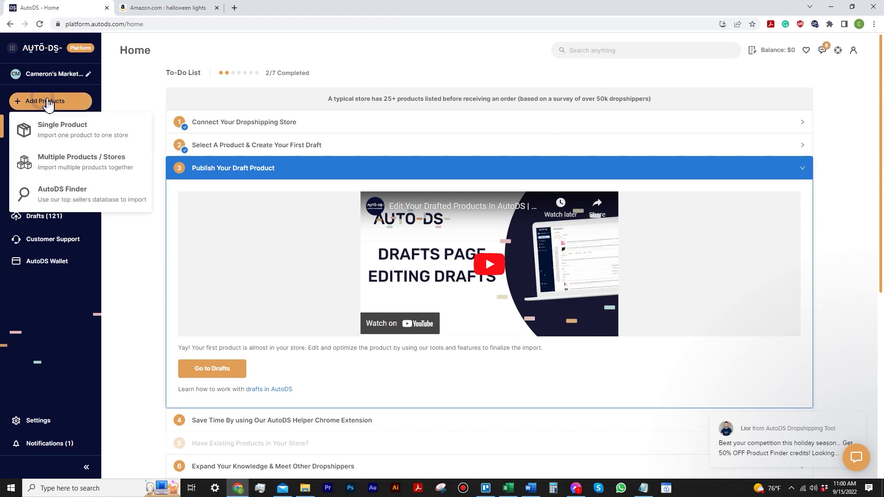
click(82, 163)
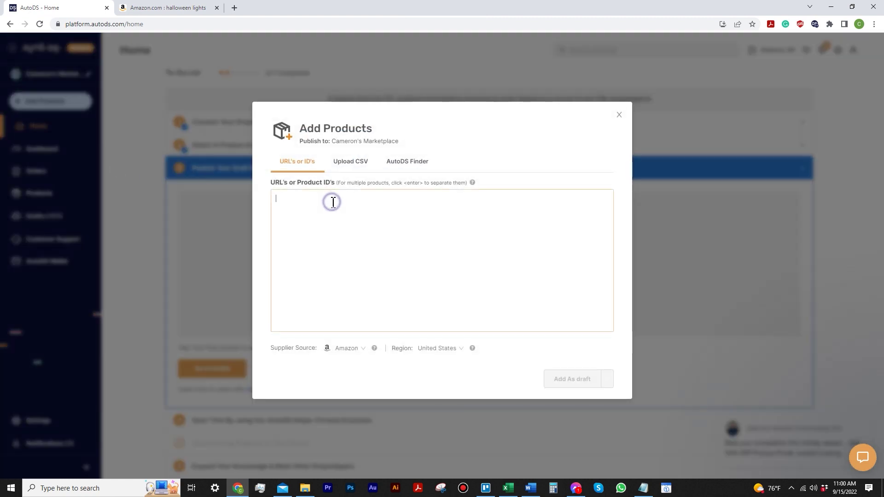
key(ctrl+v)
scroll(308, 276, up, 10)
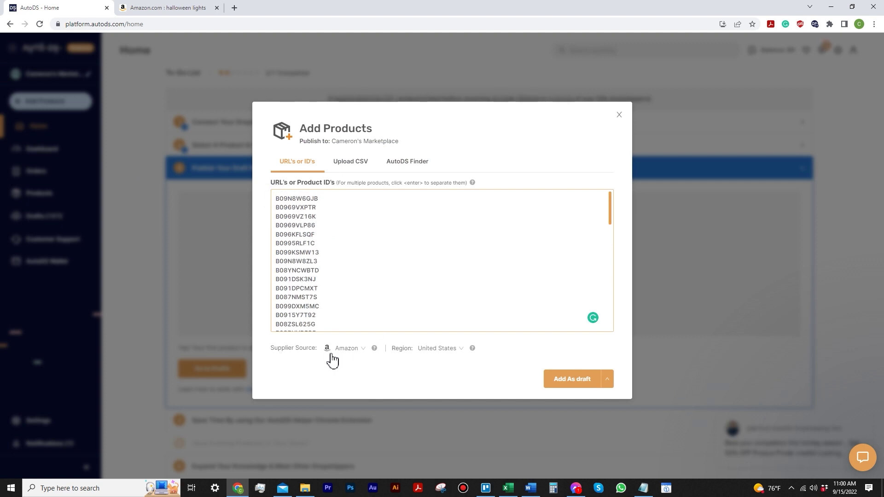
click(361, 350)
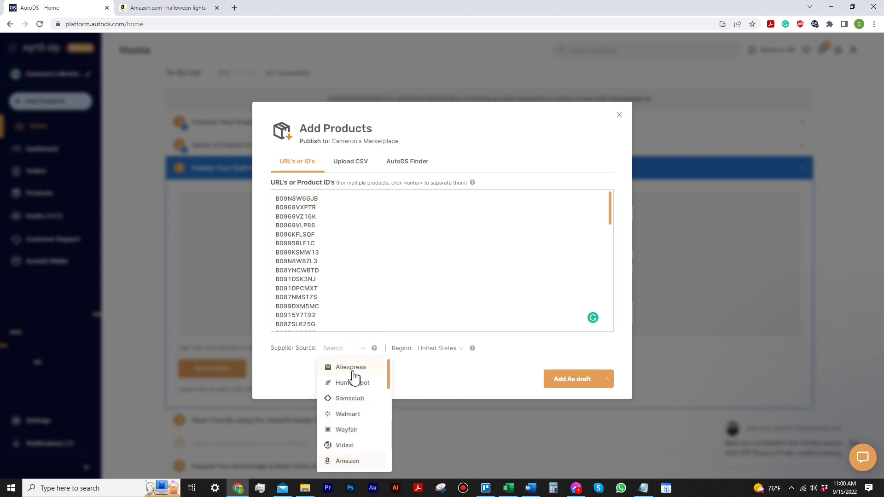
click(352, 369)
click(367, 350)
scroll(351, 416, down, 3)
click(350, 418)
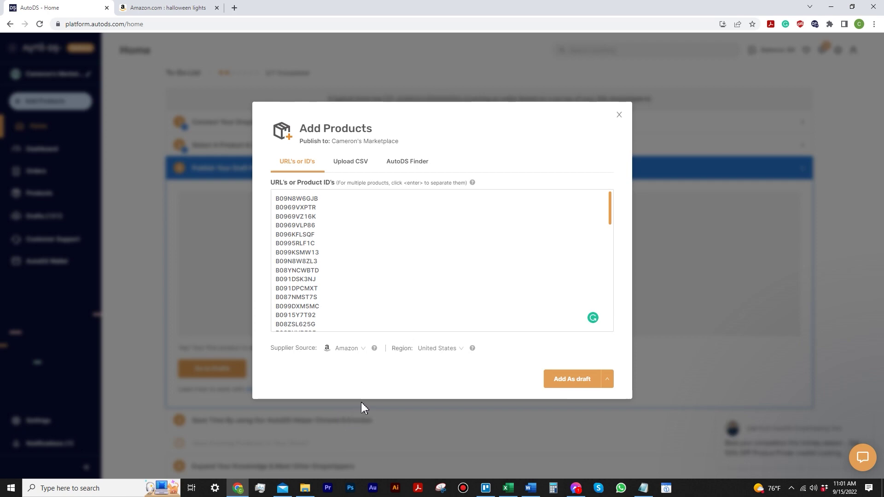
Add the pasted Amazon products as drafts and look through the halloween lights in the drafts list
click(566, 380)
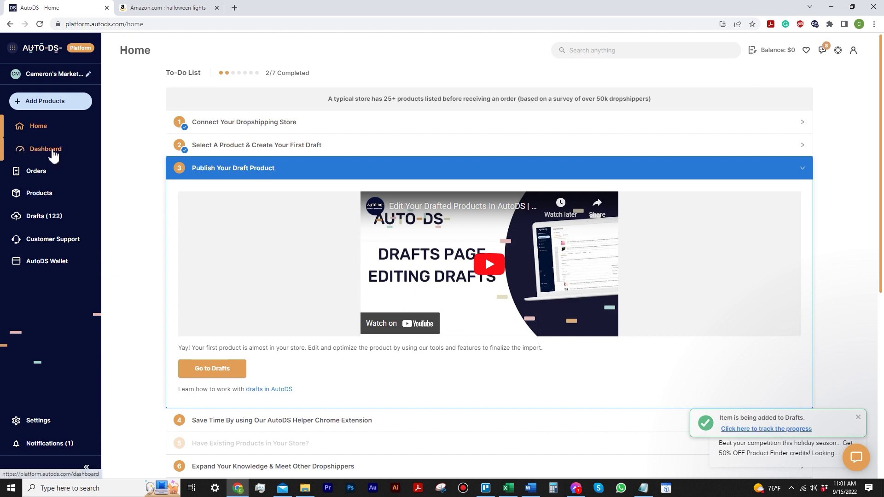
click(59, 225)
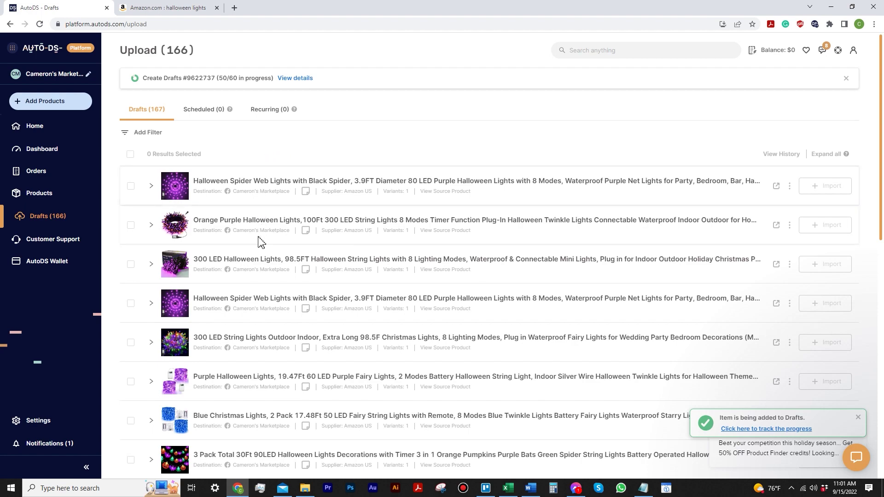
scroll(261, 236, down, 11)
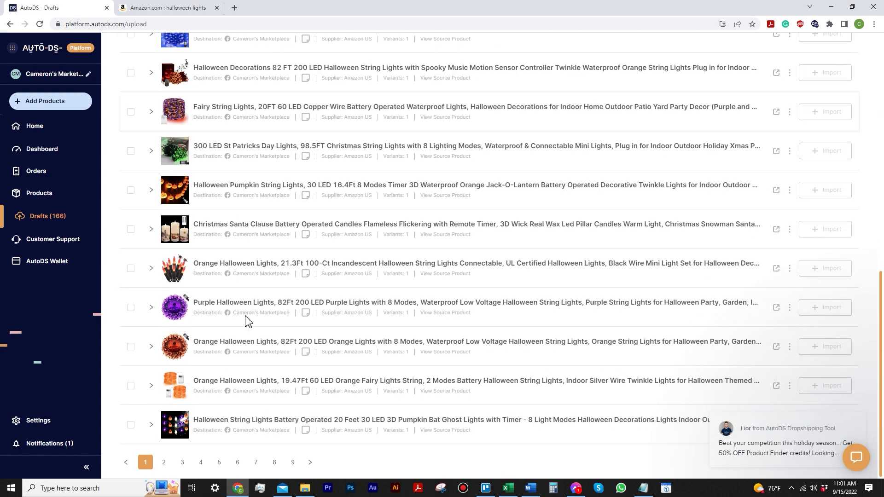
scroll(270, 297, up, 12)
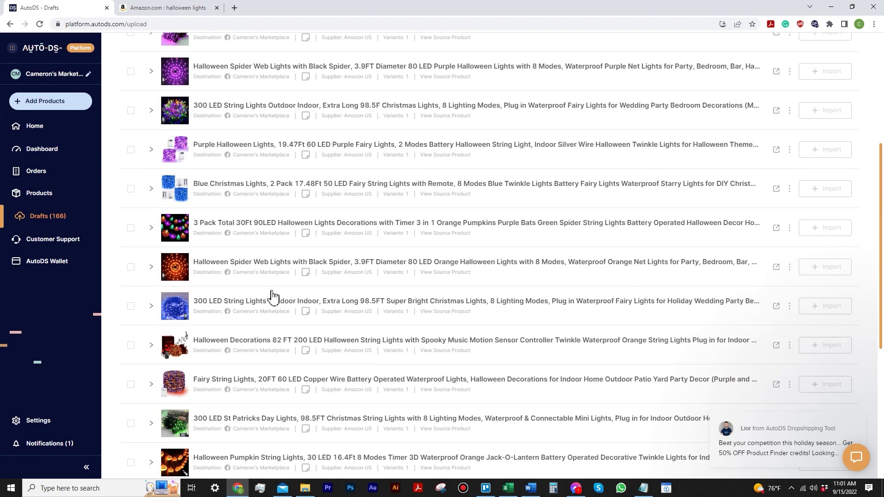